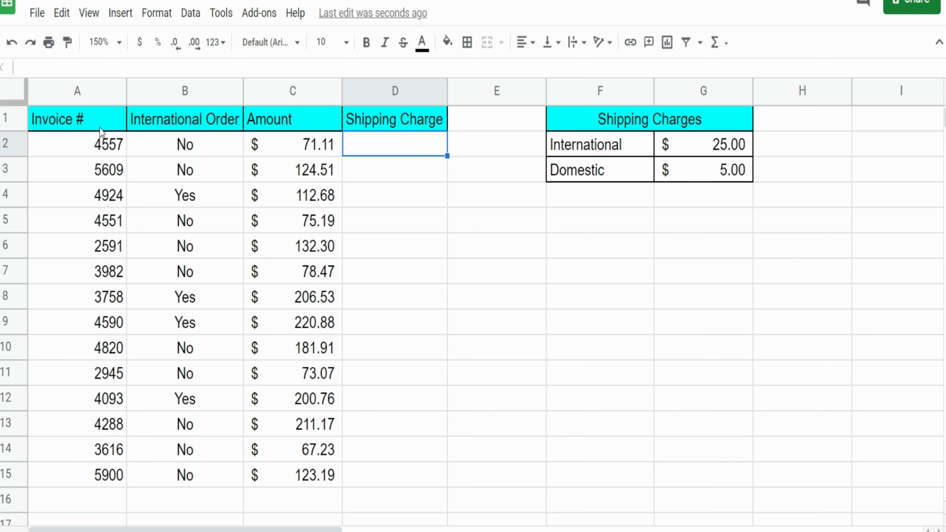
Step: Review the International Order column, the empty Shipping Charge cells and the $25.00 international rate
left_click(220, 97)
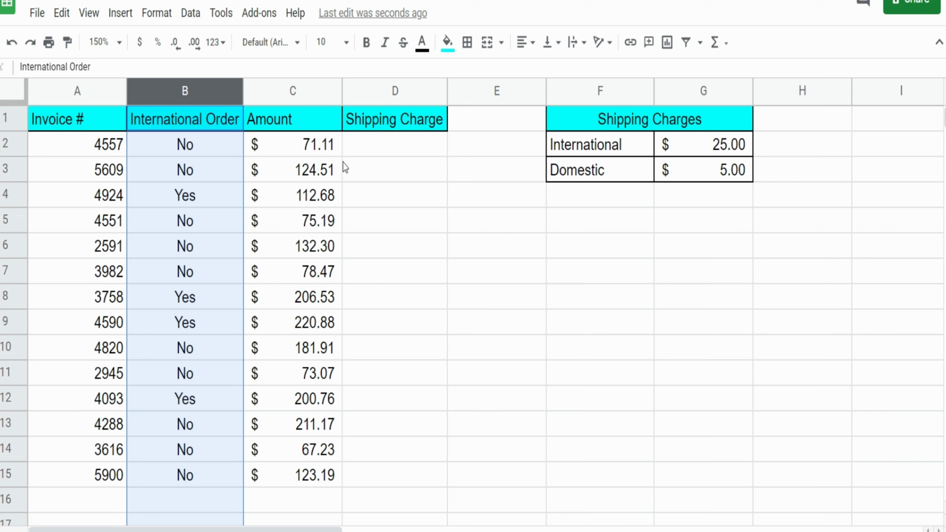
left_click(366, 156)
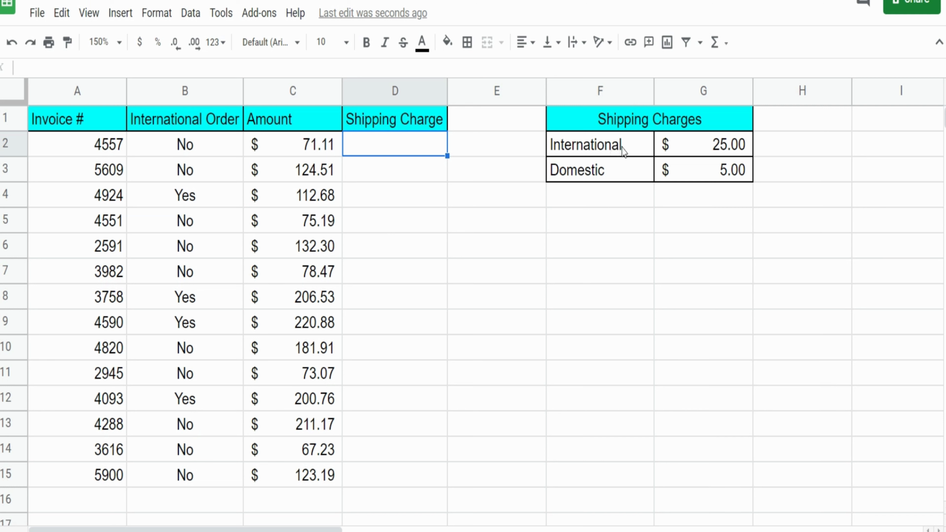
left_click(708, 151)
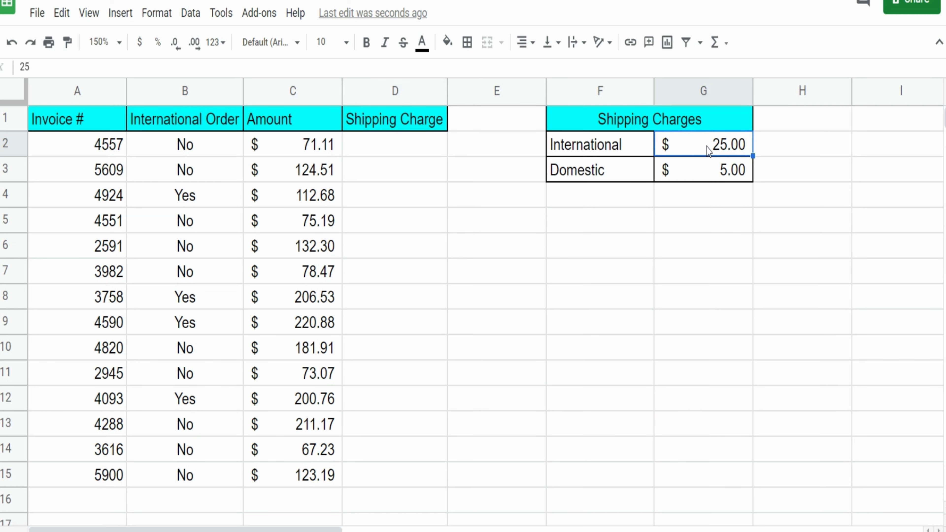
left_click(190, 168)
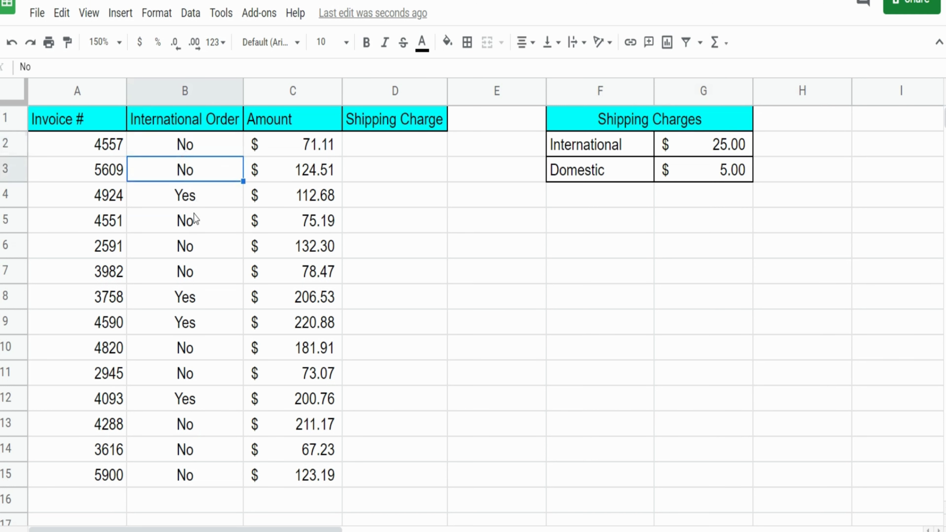
Step: Begin D2's formula as =IF(B2="Yes", testing the first order's international status
left_click(394, 137)
type("=F")
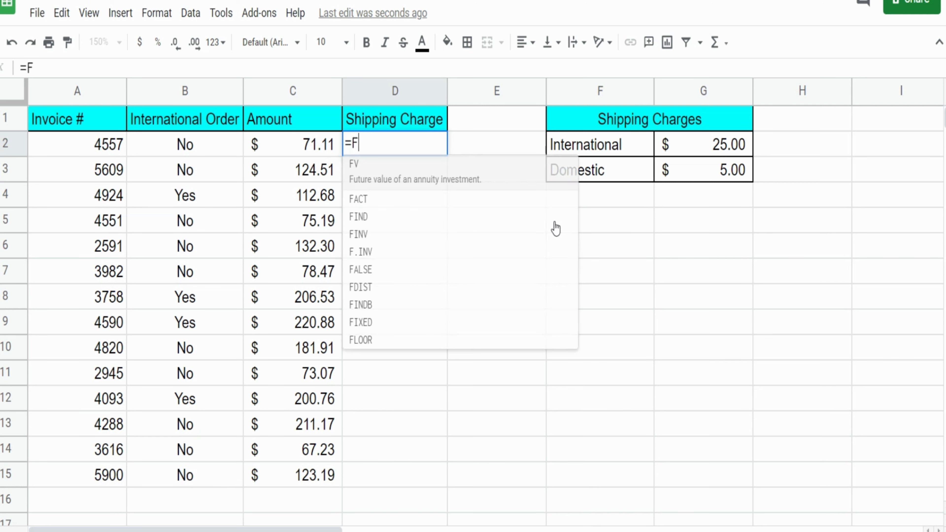
key("BackSpace")
type("IF(")
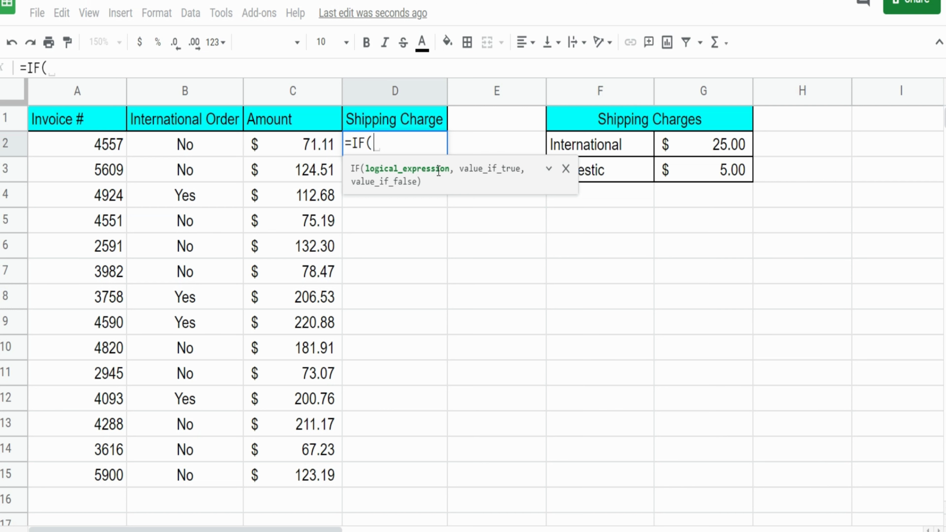
left_click(216, 148)
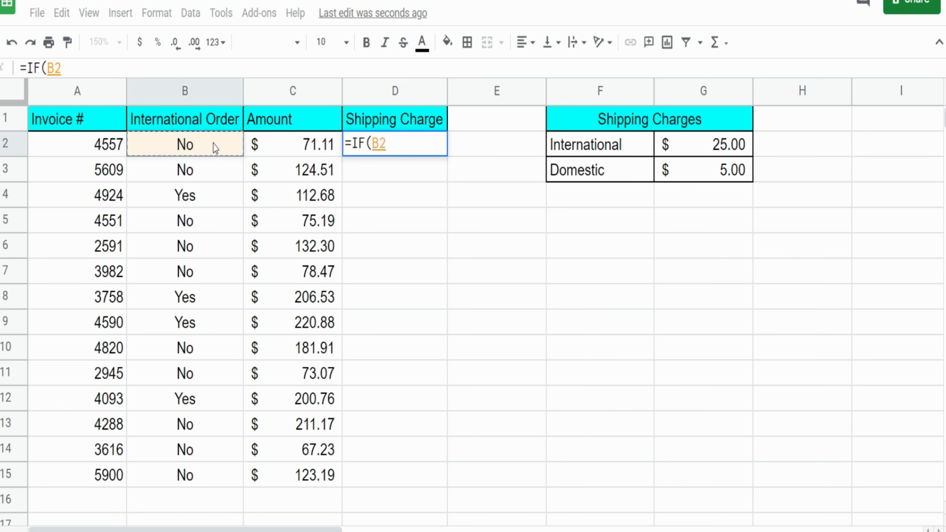
type(",")
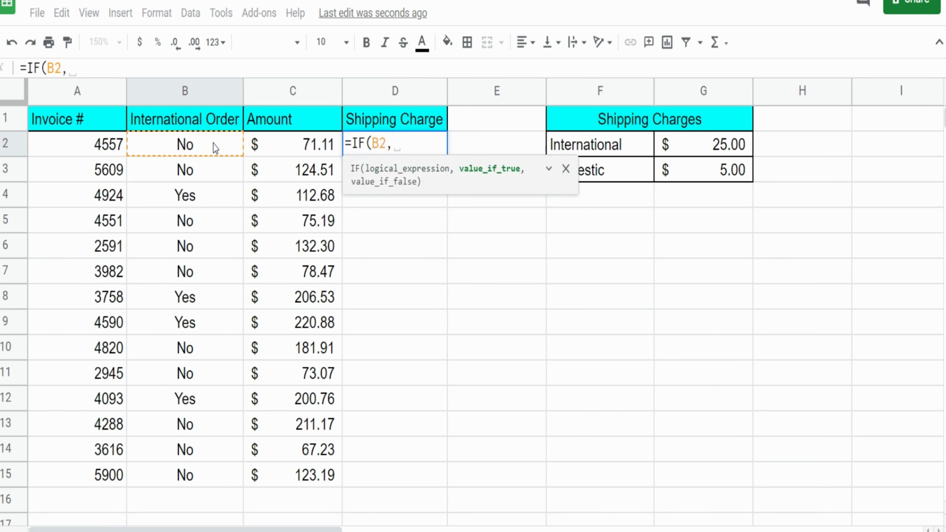
key("BackSpace")
key("BackSpace")
type("=\"")
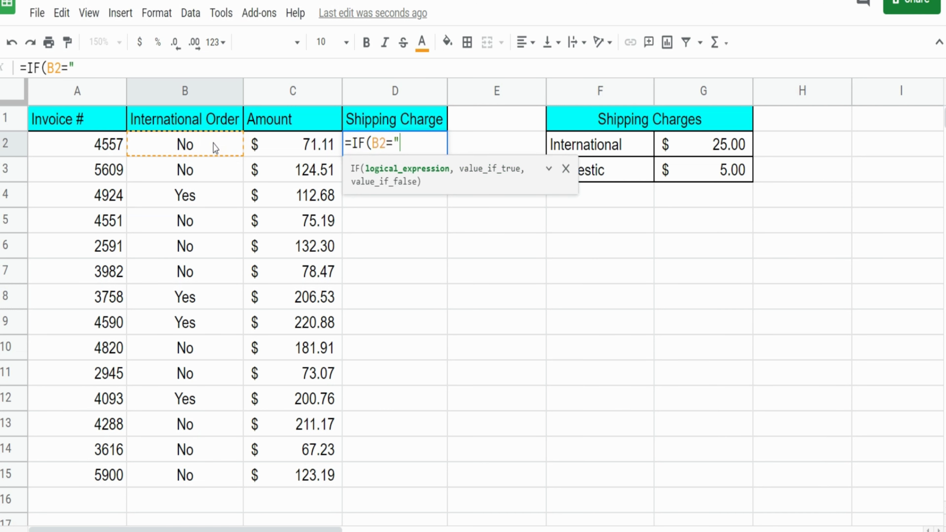
type("Yes\",")
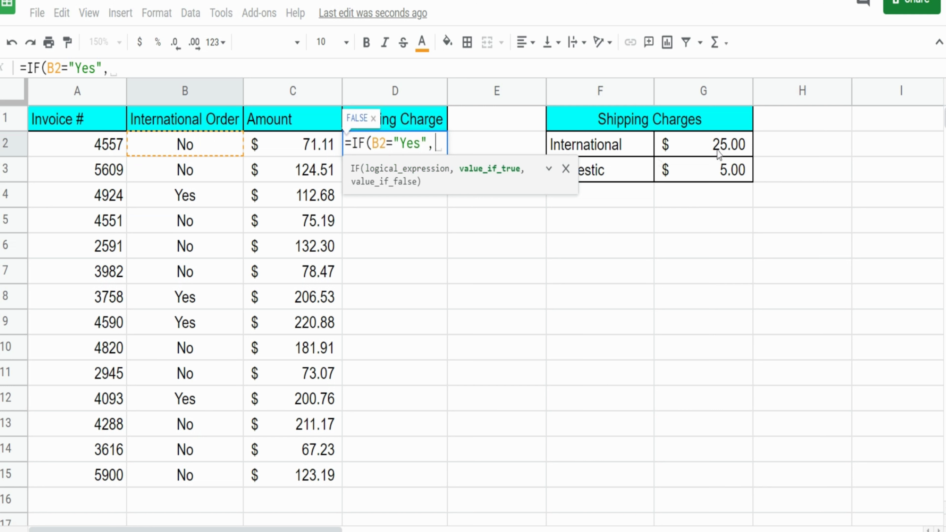
Step: Add the absolute rates $G$2 as the true result and $G$3 as the false result
left_click(724, 146)
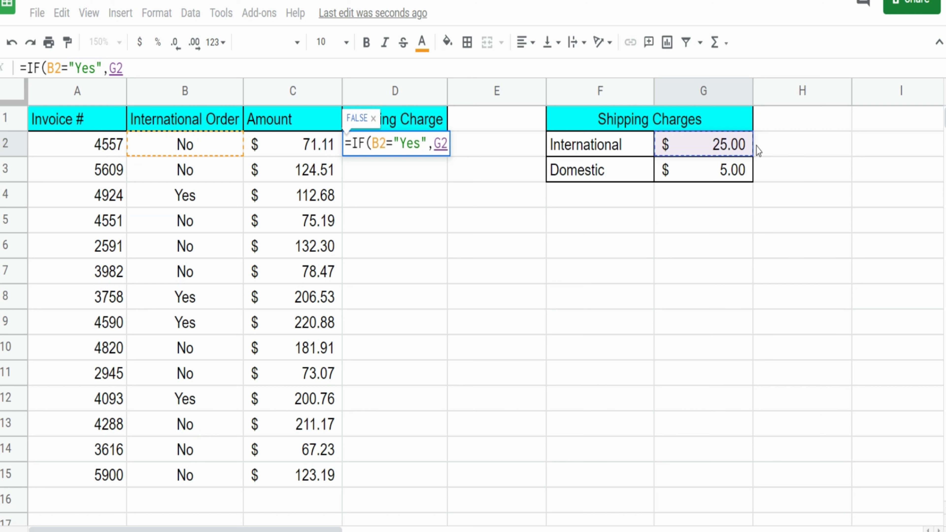
key("F4")
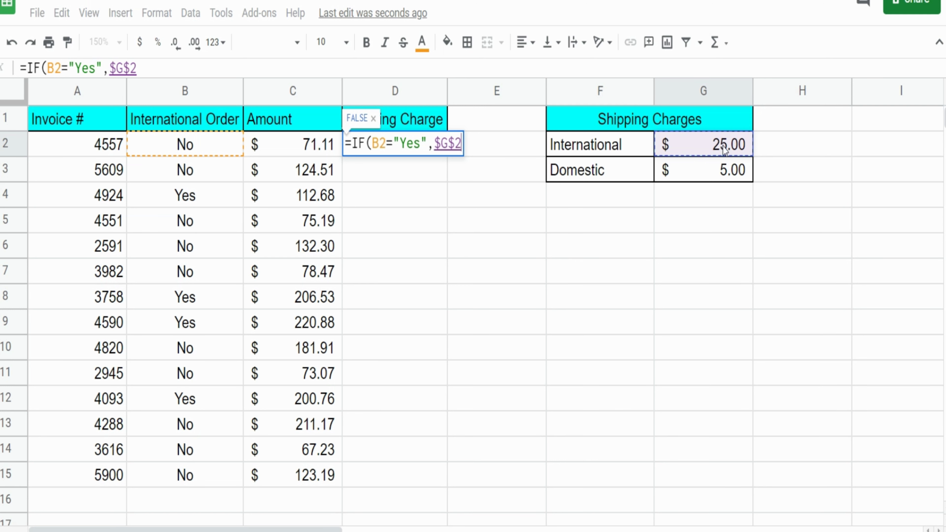
type(",")
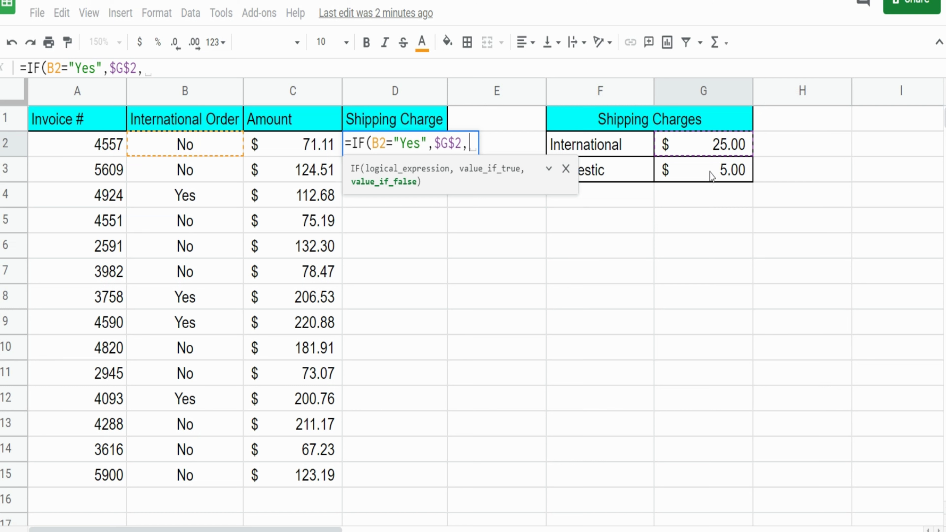
left_click(711, 175)
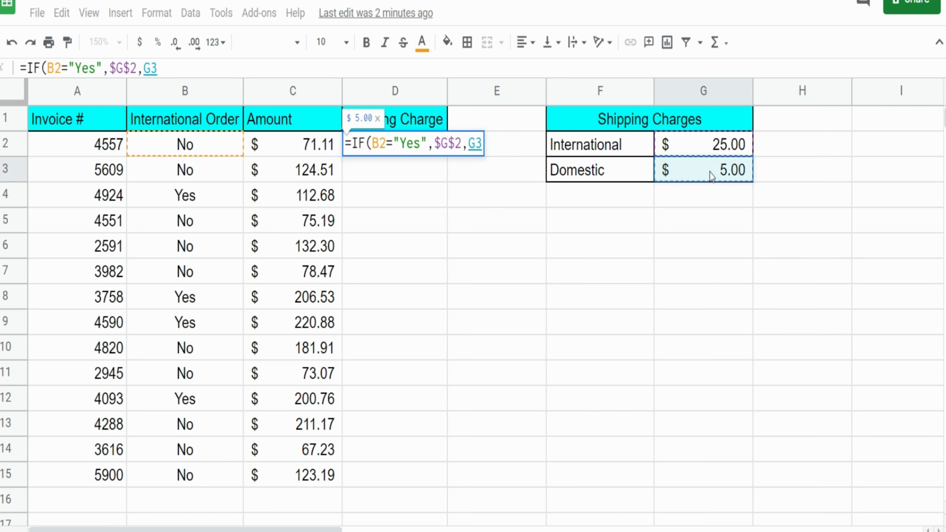
key("F4")
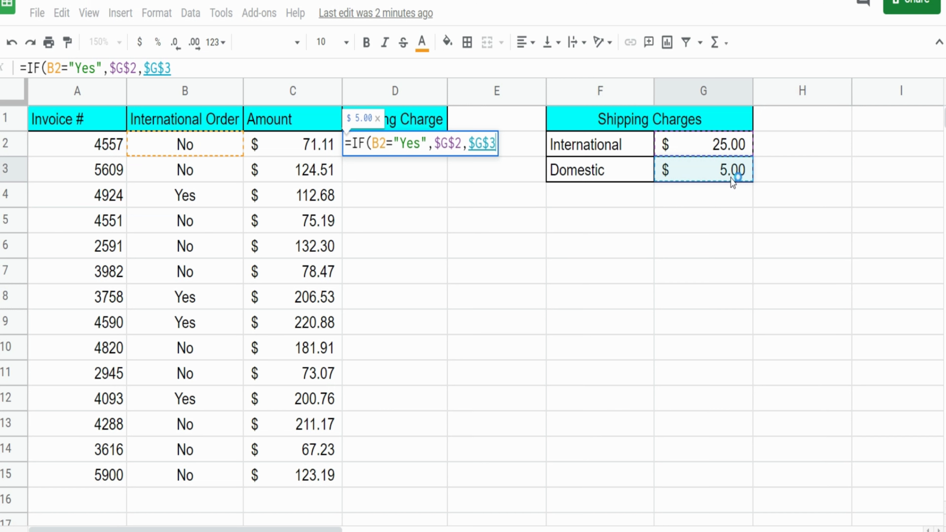
Step: Finish the IF formula in D2 and fill it down through D15
type(")")
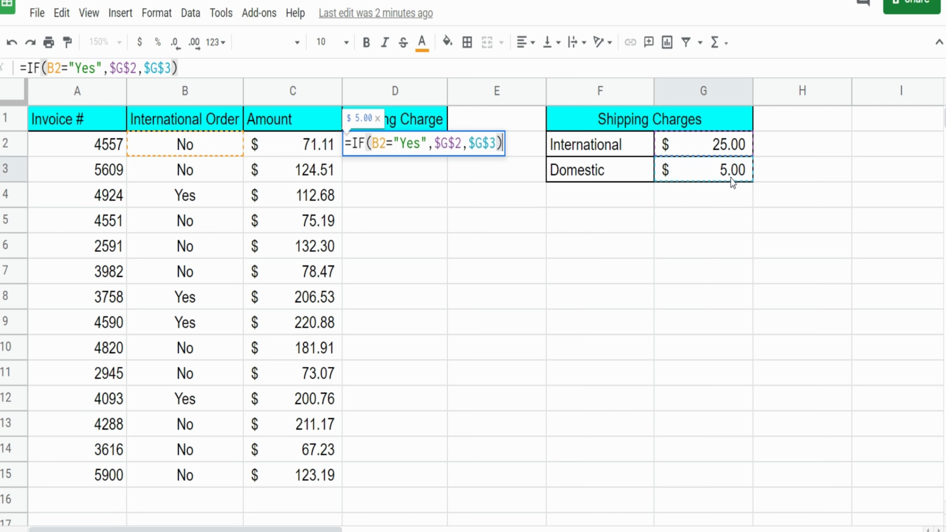
key("Return")
left_click(424, 152)
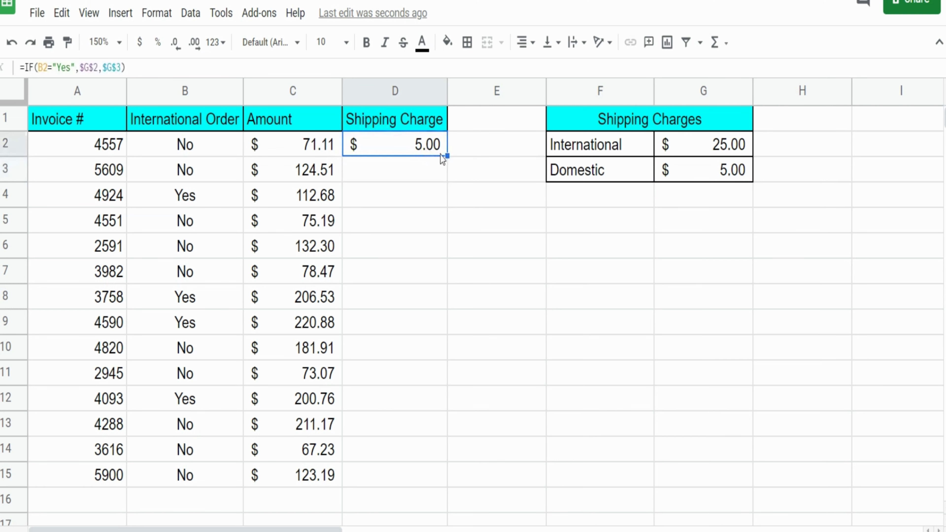
double_click(447, 154)
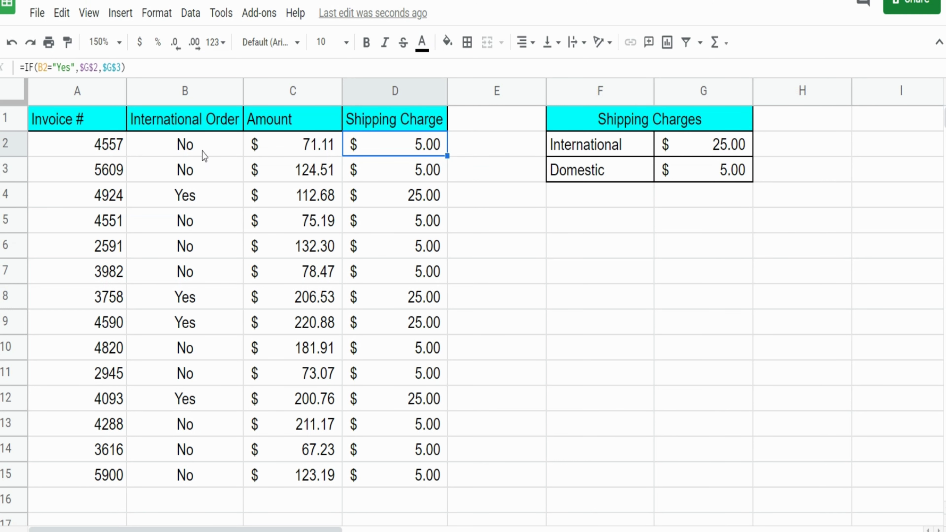
Step: Check D3 and D4 charges against the International Order values in column B
left_click(204, 168)
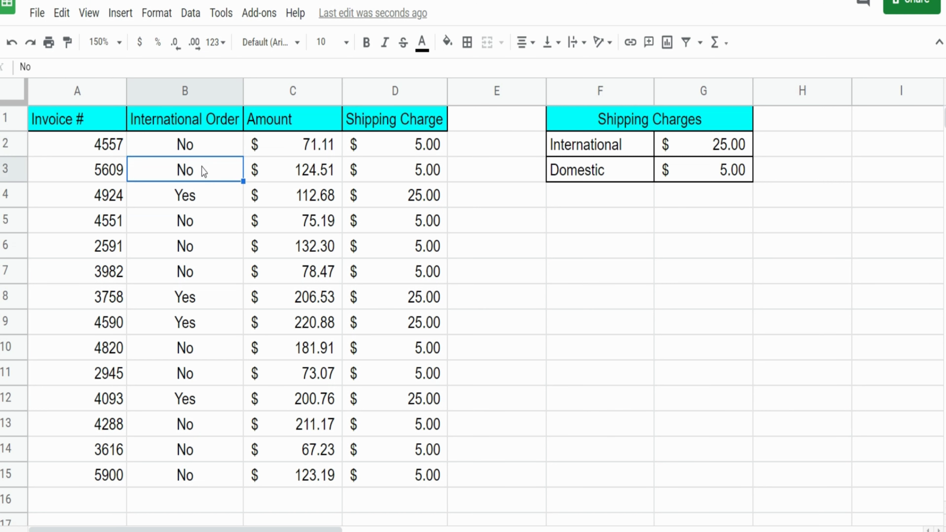
left_click(426, 175)
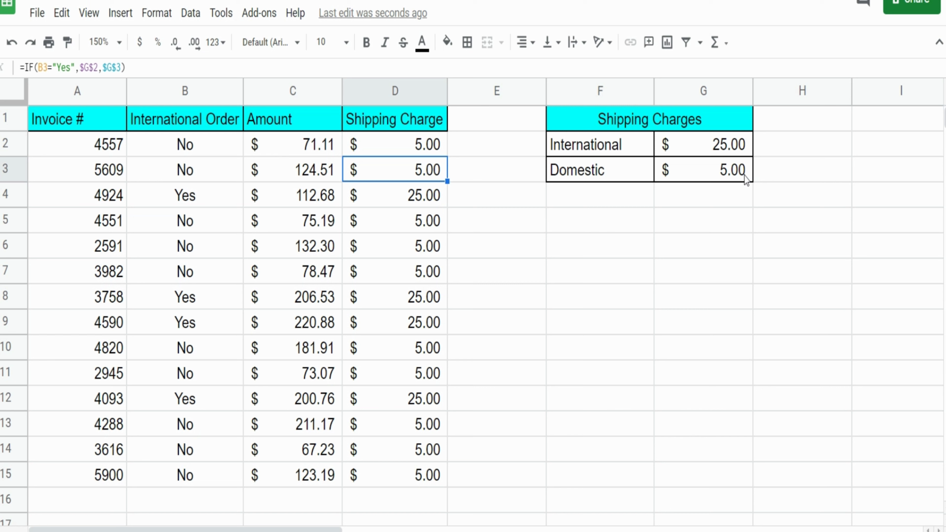
left_click(196, 207)
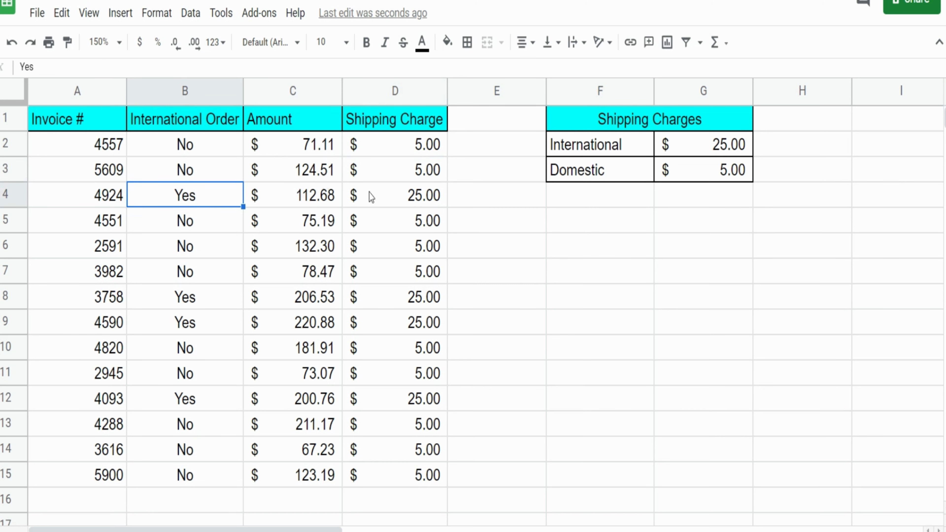
left_click(428, 198)
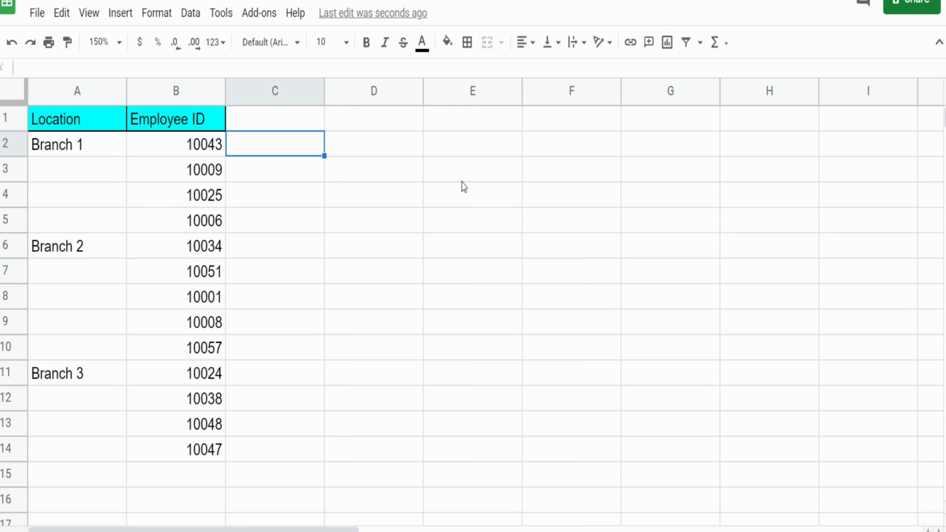
Step: Inspect the Location and Employee ID columns, noting the Branch 1–3 labels and the blank cells between them
left_click(80, 95)
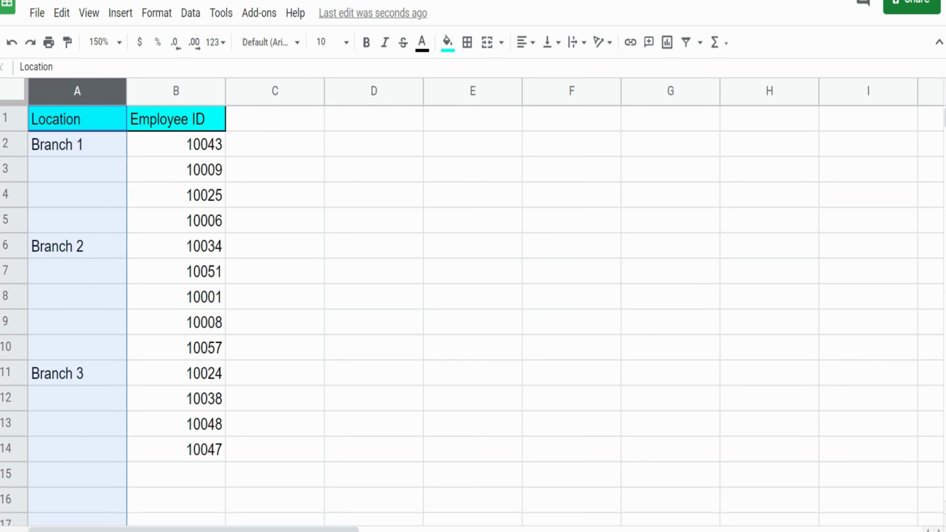
left_click(154, 95)
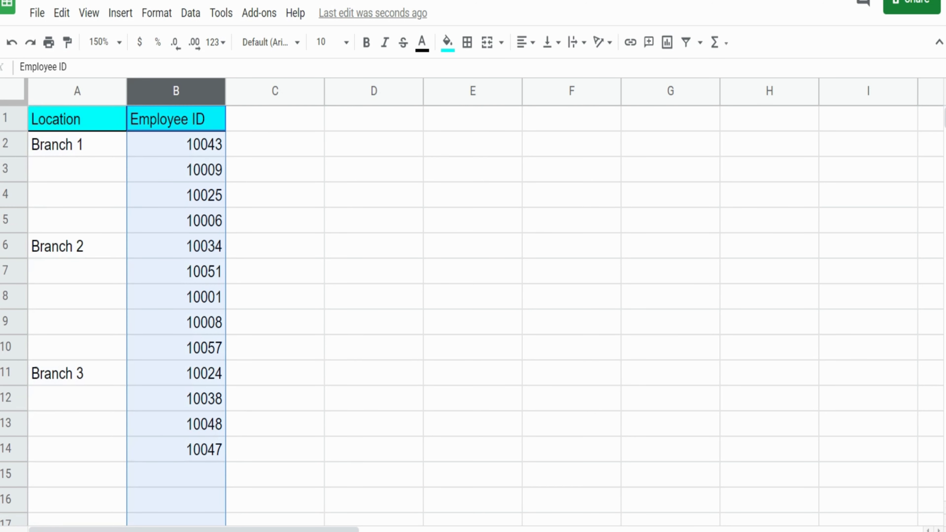
left_click_drag(110, 146, 99, 213)
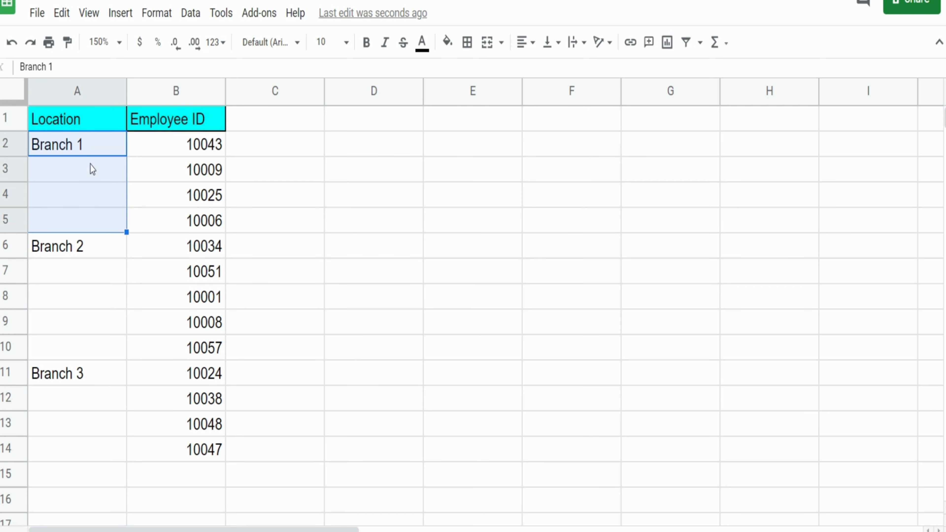
left_click(94, 246)
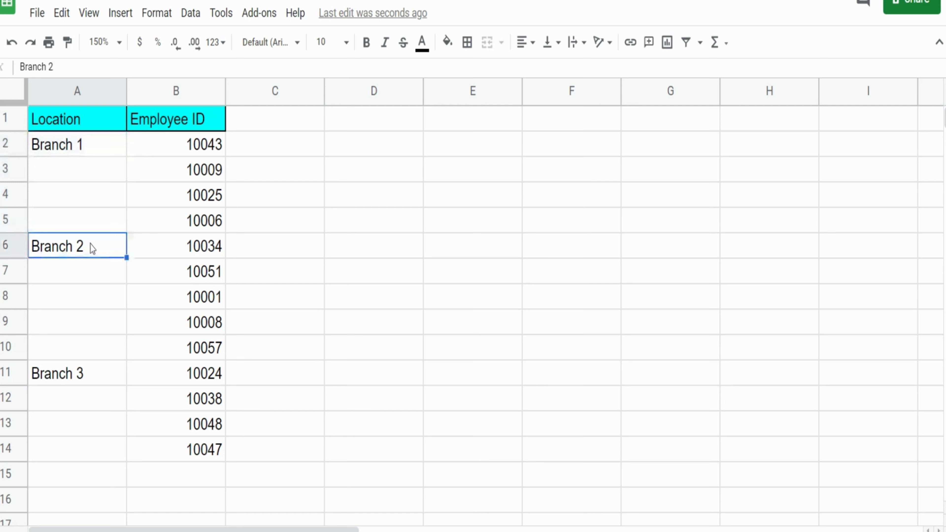
left_click(83, 370)
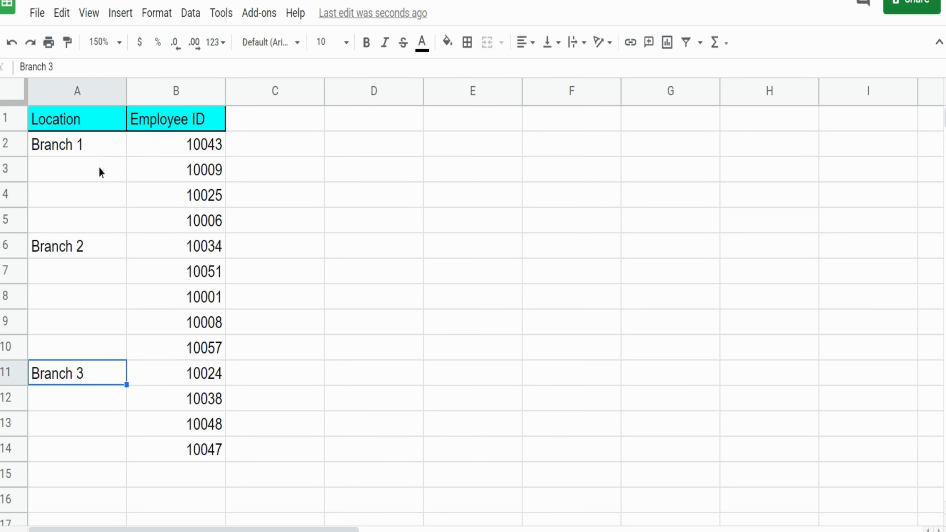
left_click_drag(98, 168, 98, 422)
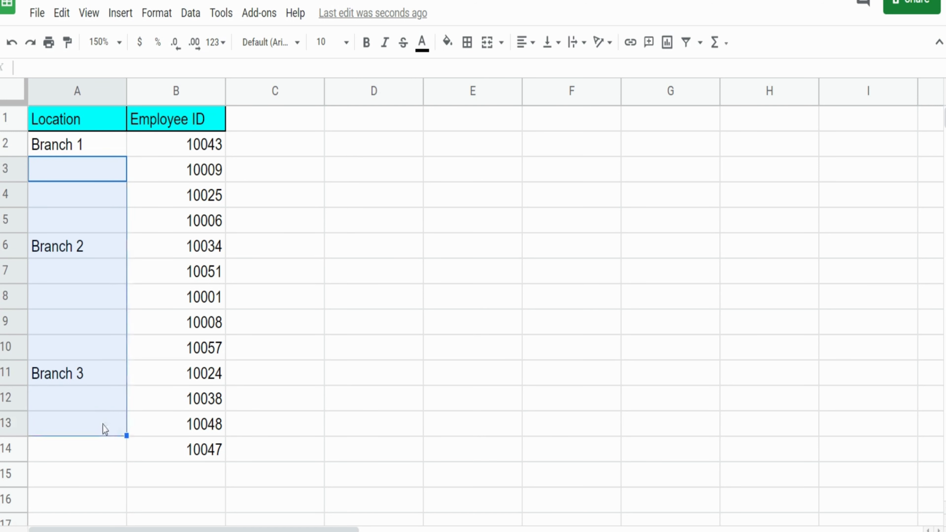
left_click(299, 151)
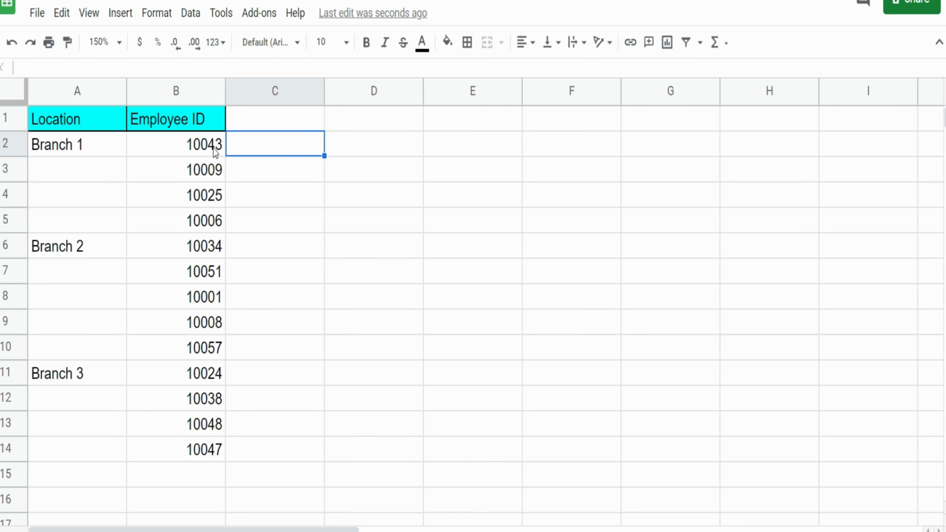
Step: Enter =IF(A2<>"",A2,C1) in C2 so it displays Branch 1
left_click(208, 256)
type("=IF(")
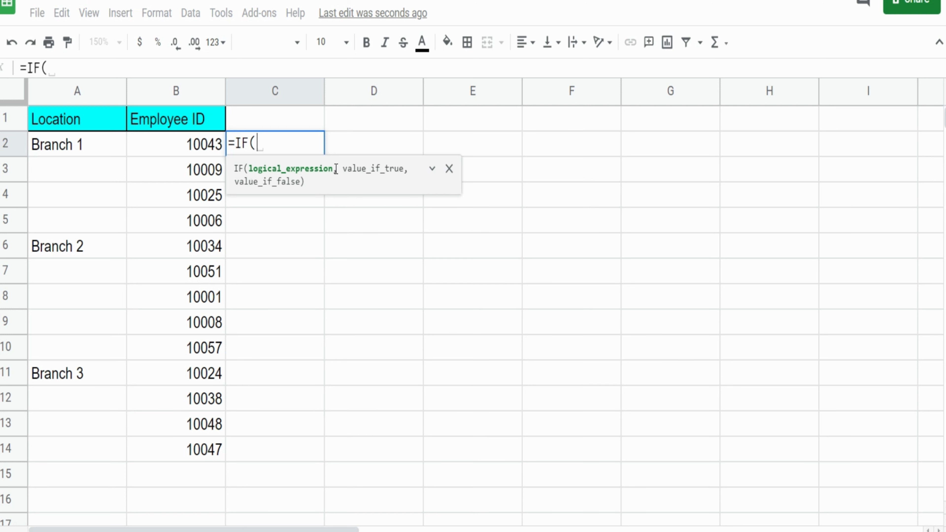
left_click(103, 144)
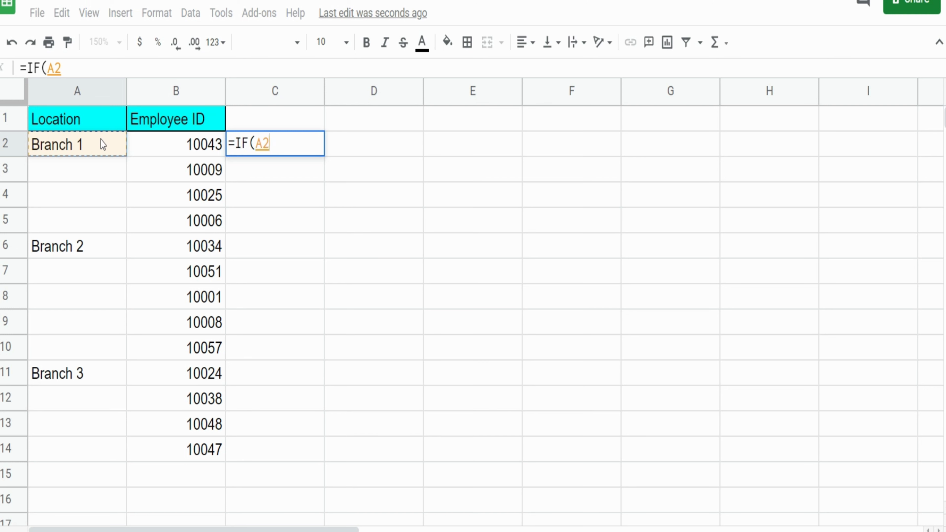
type("<>")
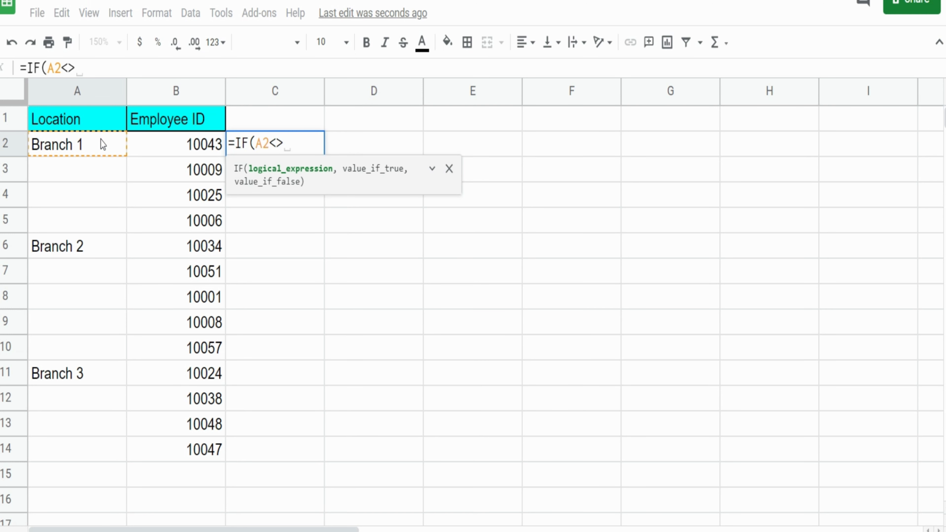
type("\"\"")
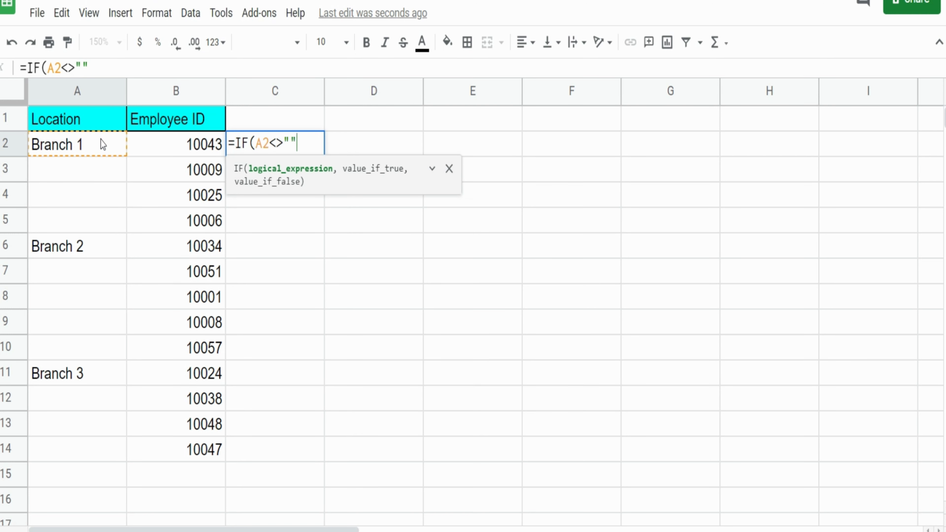
type(",")
left_click(99, 145)
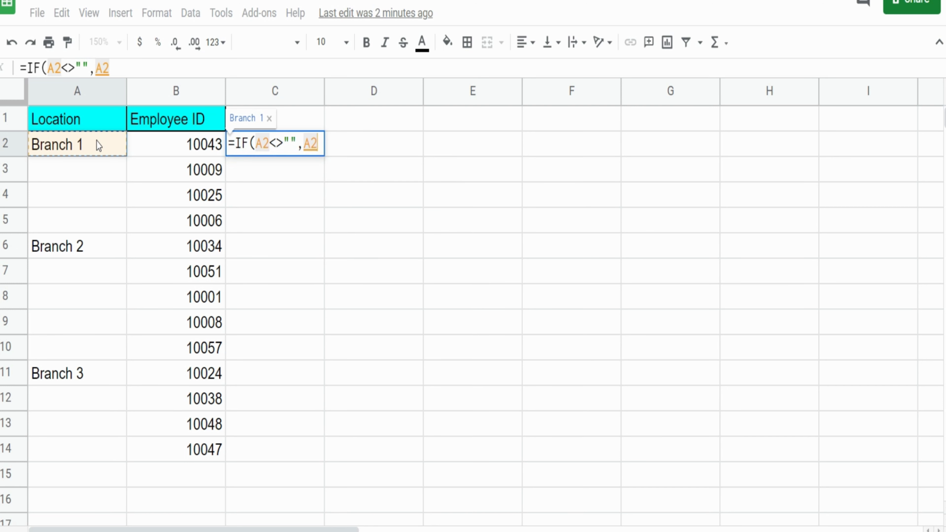
type(",")
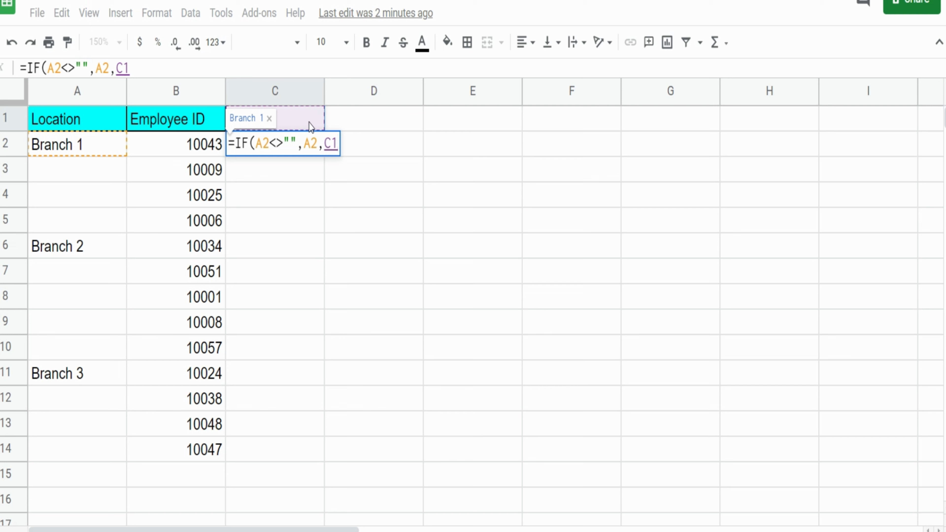
type(")")
key("Return")
Step: Copy C2's IF formula down to C14 and inspect C2's formula
key("Up")
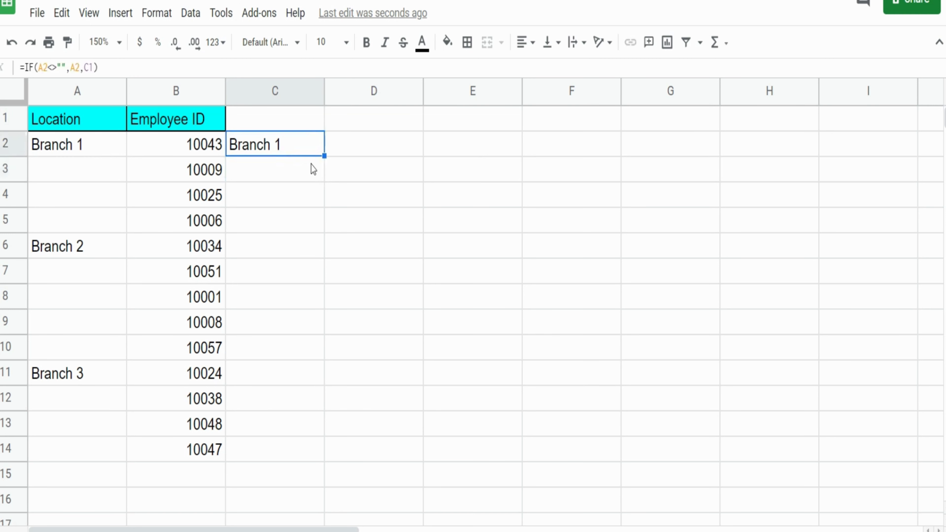
left_click_drag(324, 155, 316, 462)
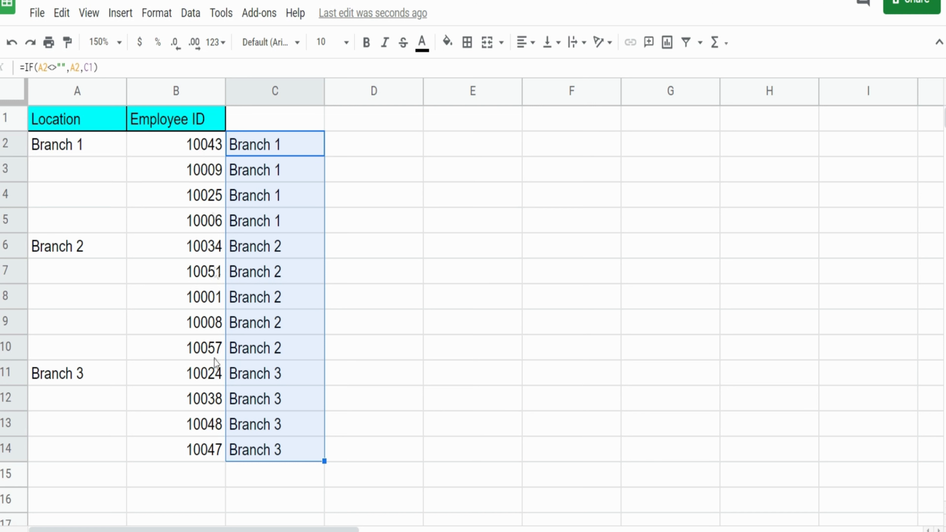
left_click(301, 152)
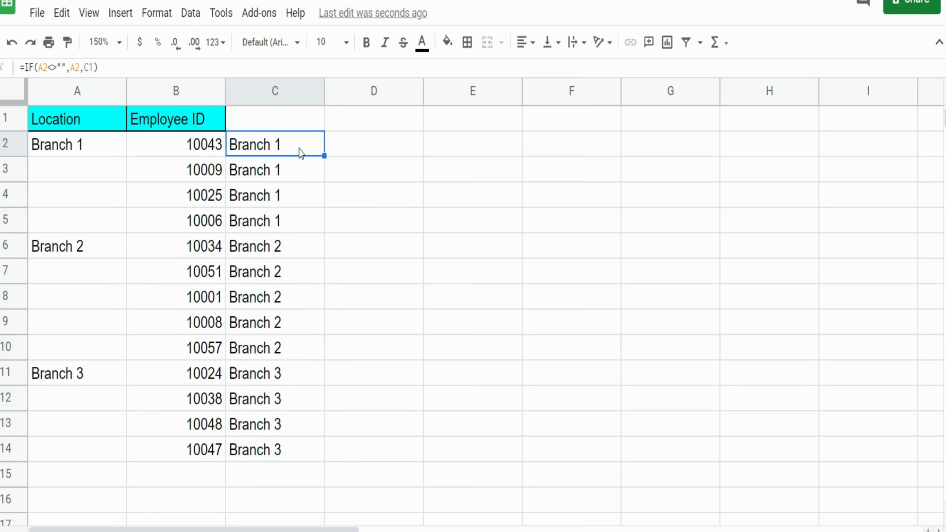
double_click(271, 154)
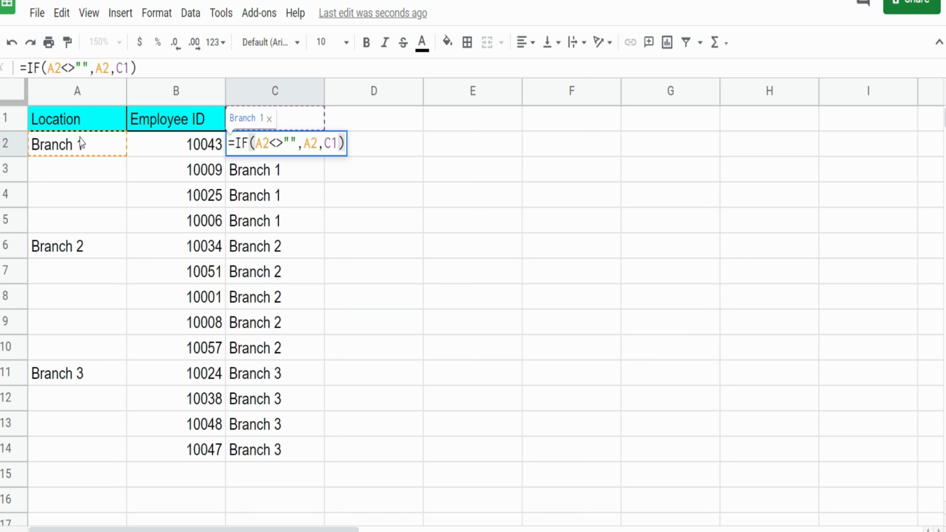
key("Escape")
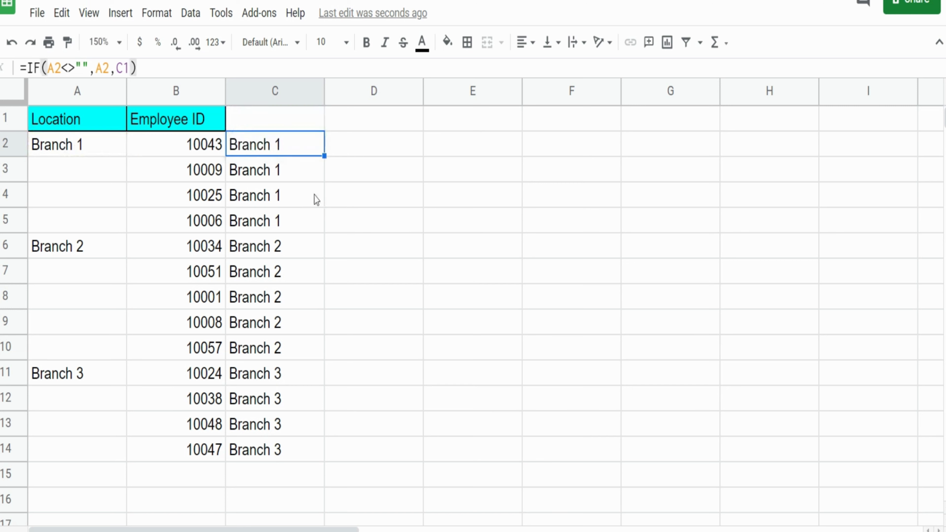
Step: Verify the copied formulas in C3 through C5
left_click(306, 177)
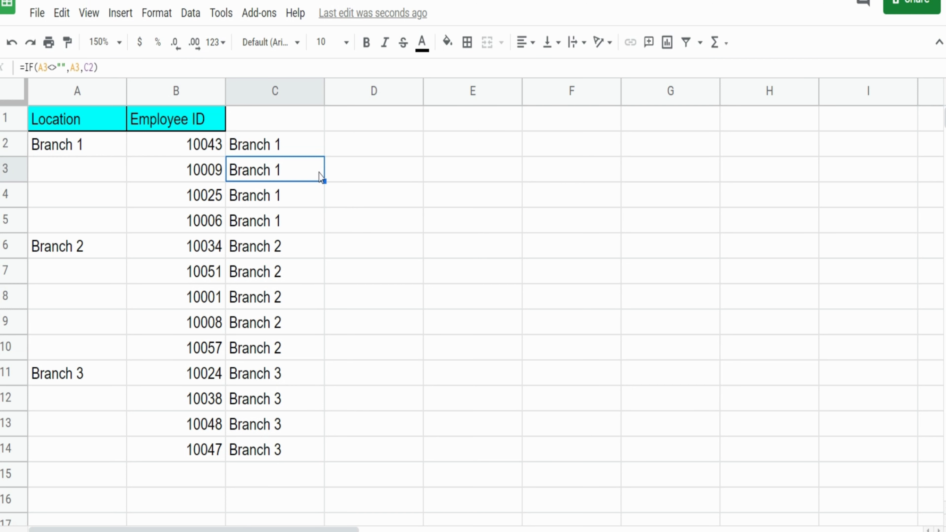
left_click(301, 213, "shift")
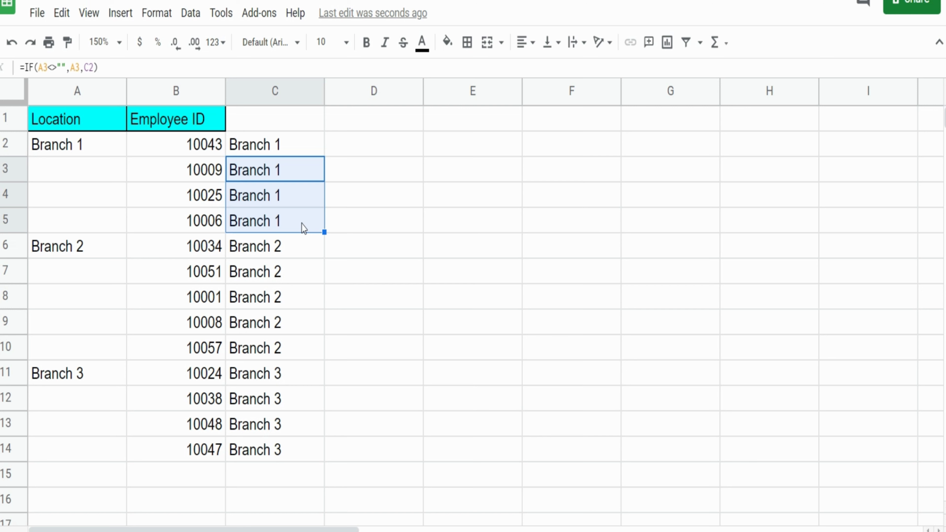
left_click(298, 175)
double_click(298, 175)
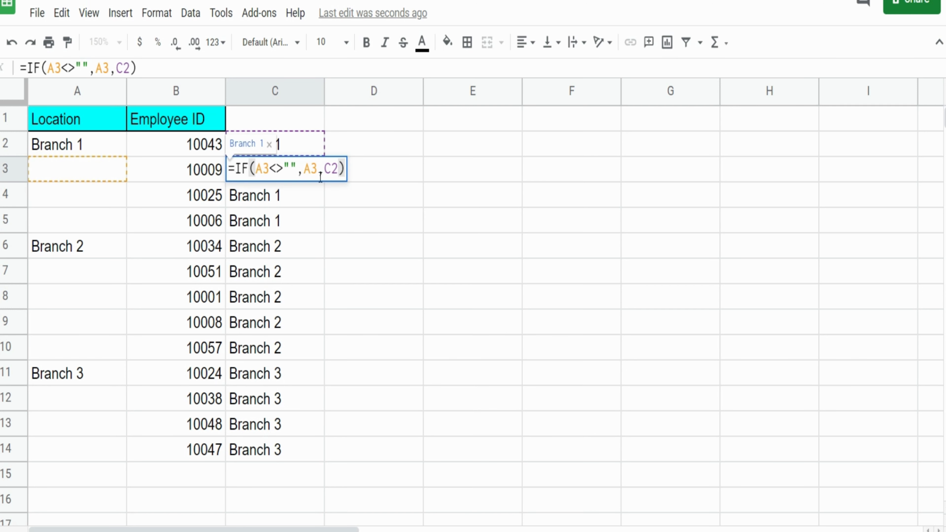
key("Escape")
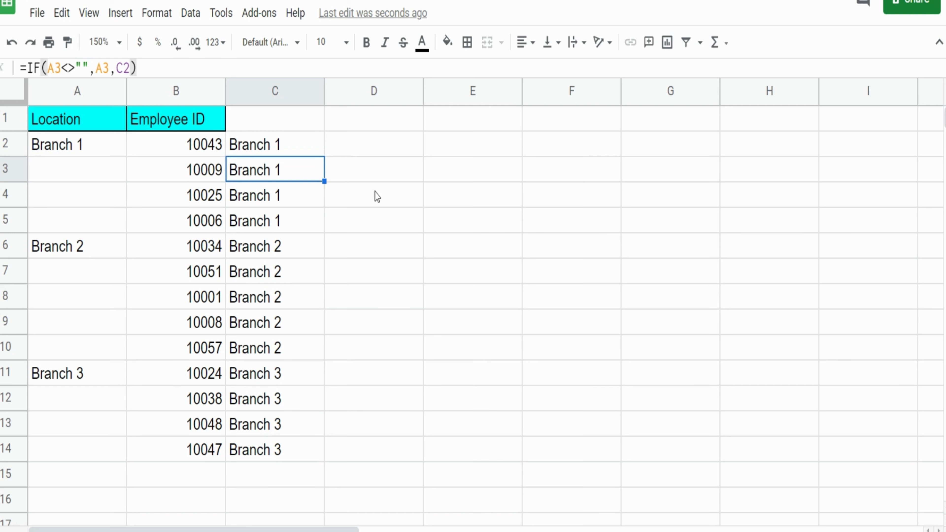
key("Down")
key("Up")
key("Up")
key("Down")
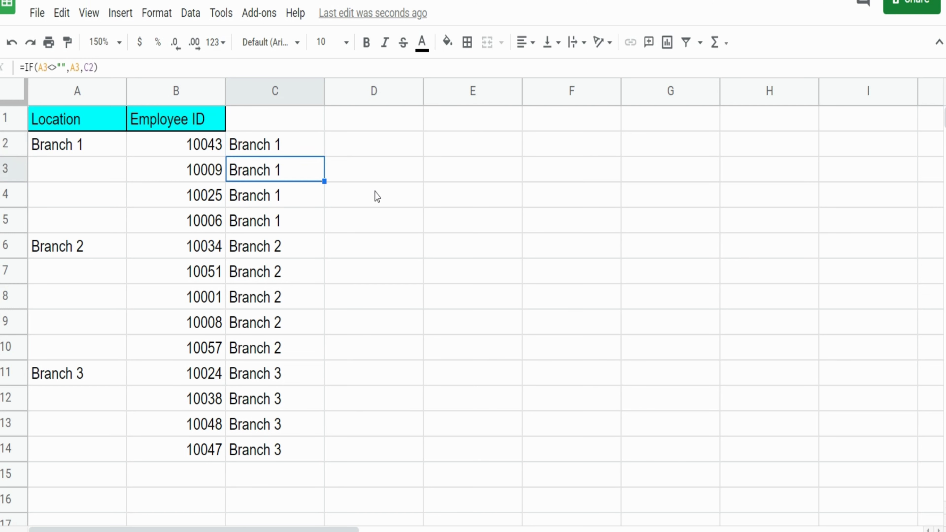
key("Down")
key("Down")
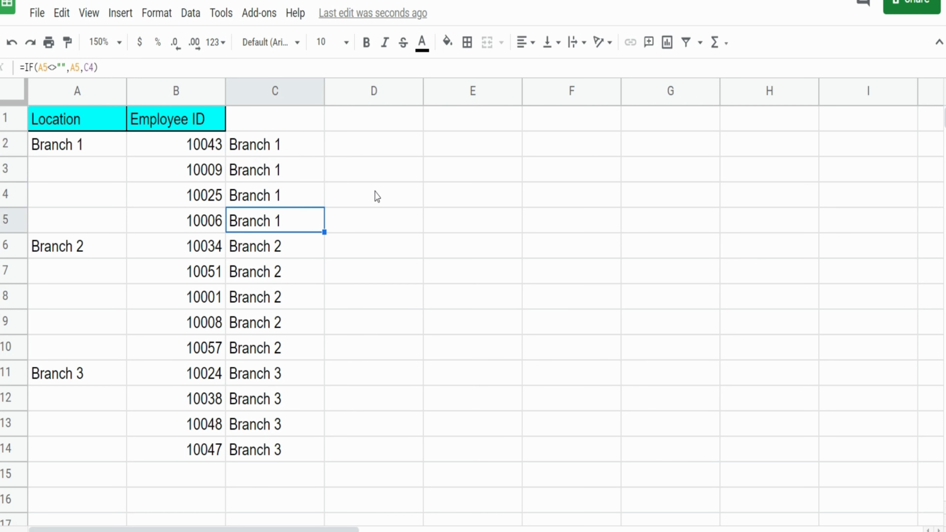
key("Down")
key("Down")
key("Down")
key("Down")
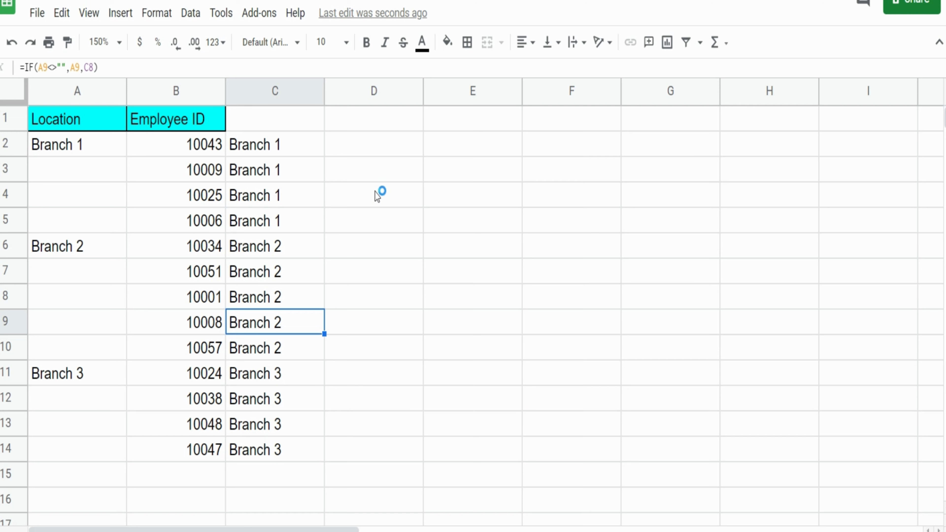
Step: Copy C2:C14 and paste it back as values only, replacing the IF formulas
left_click_drag(282, 146, 304, 445)
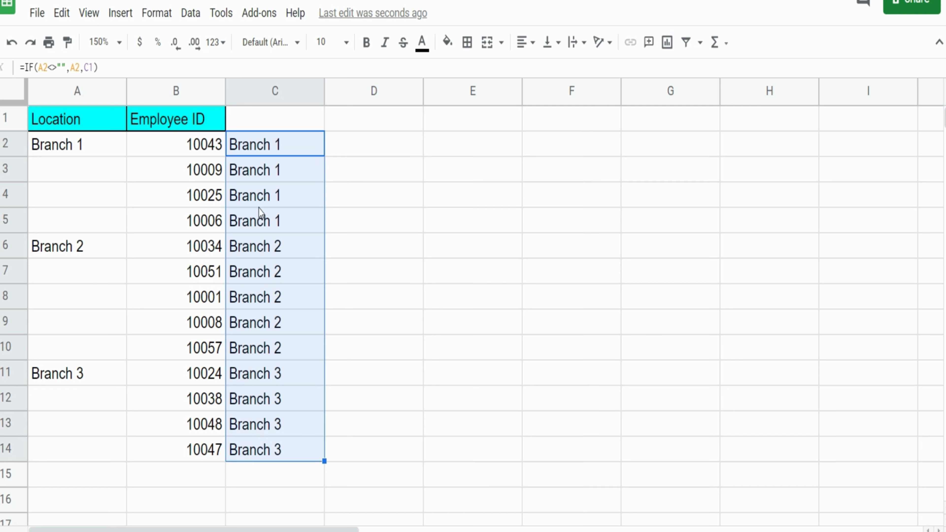
right_click(302, 190)
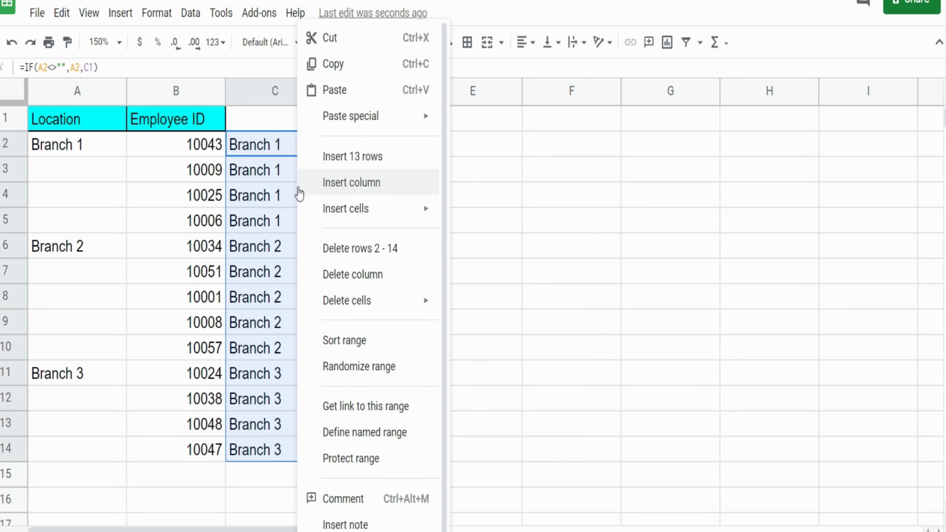
left_click(337, 67)
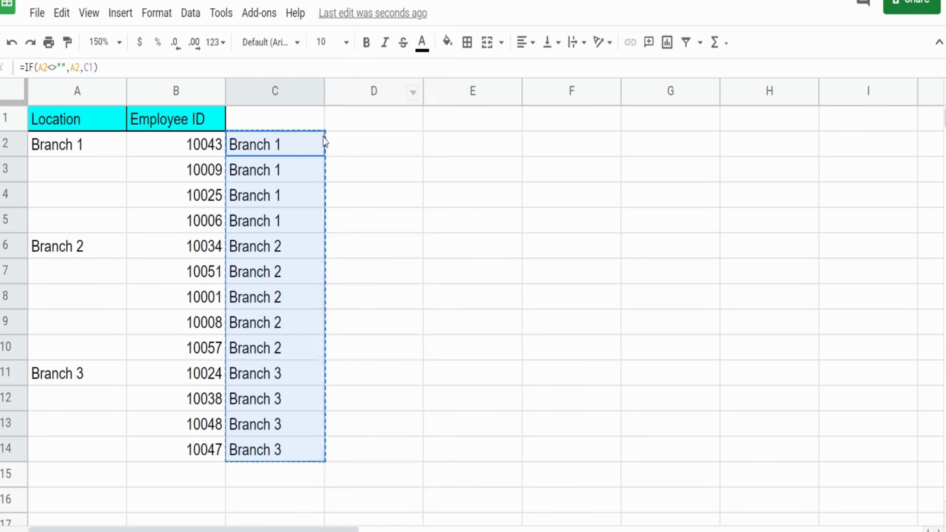
right_click(308, 189)
mouse_move(354, 121)
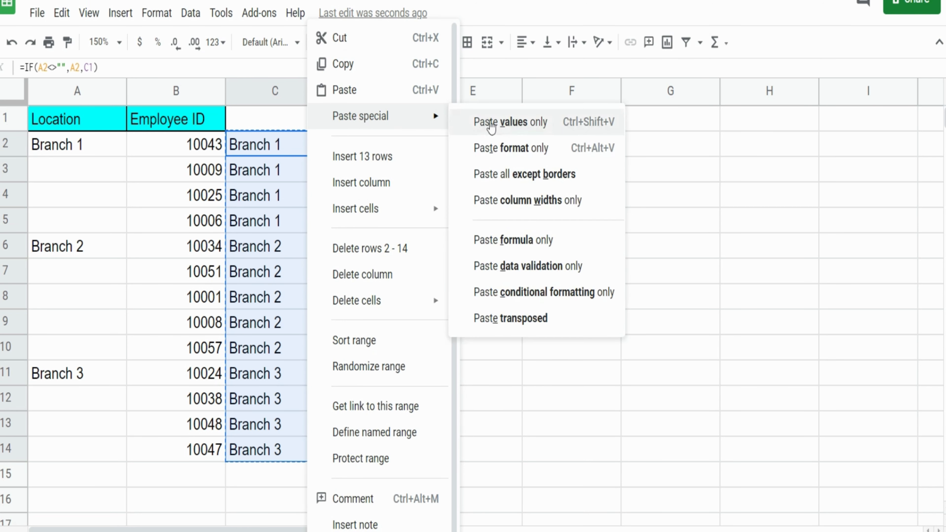
left_click(491, 123)
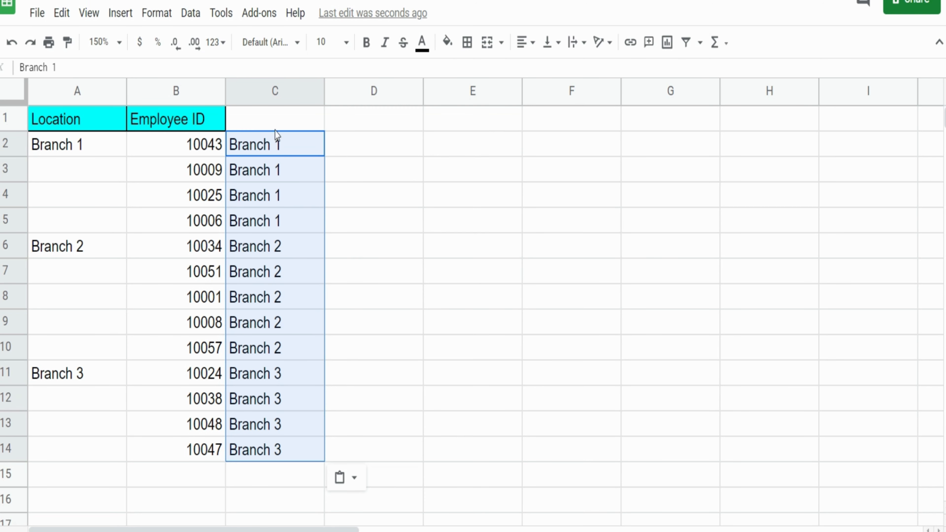
left_click_drag(133, 145, 79, 143)
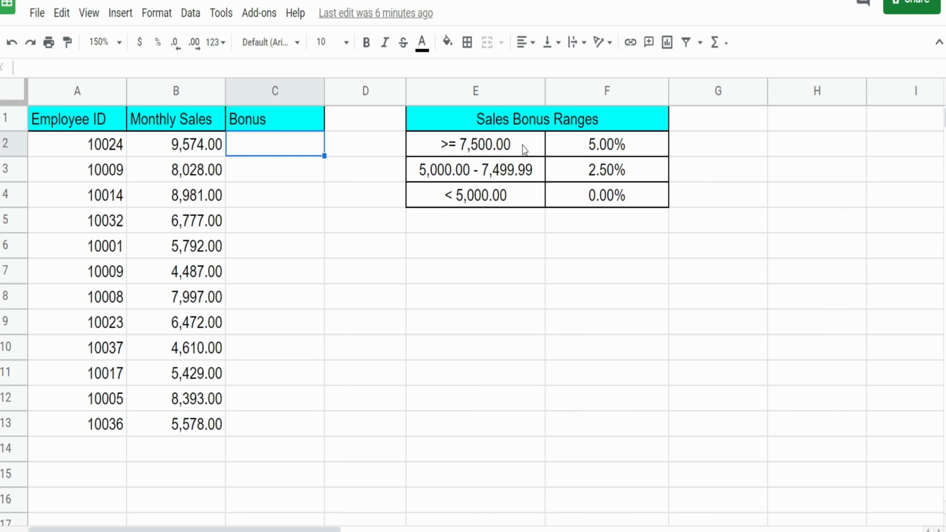
Step: Review the bonus tiers: >= 7,500.00 earns 5.00%, then the 5,000.00–7,499.99 tier
left_click_drag(522, 149, 521, 203)
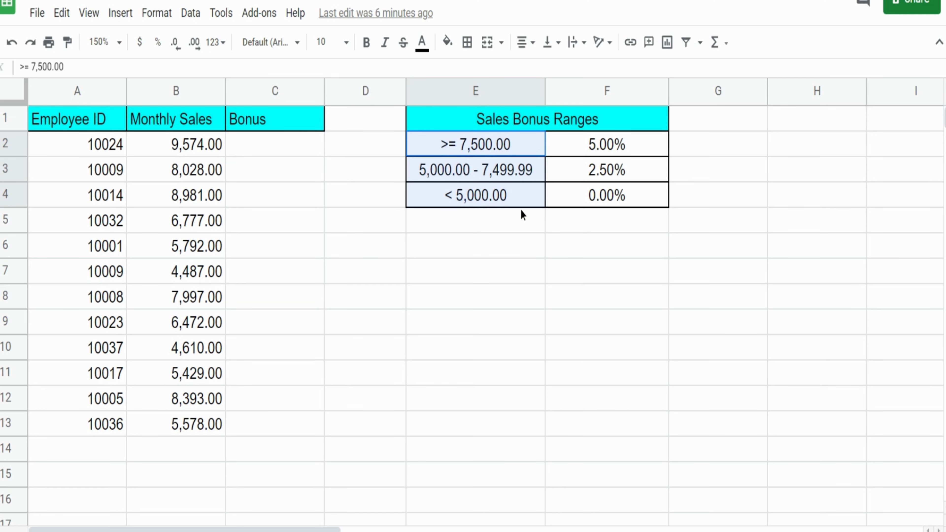
left_click(516, 152)
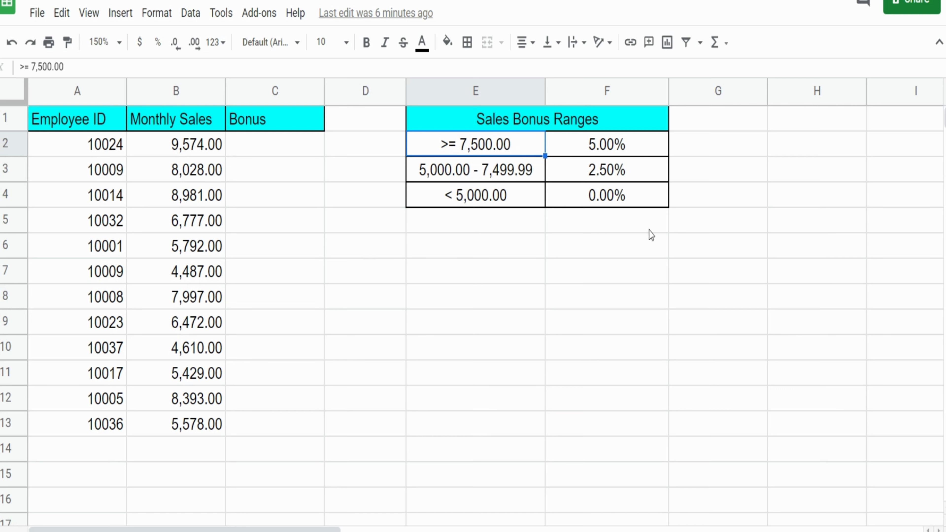
left_click(597, 153)
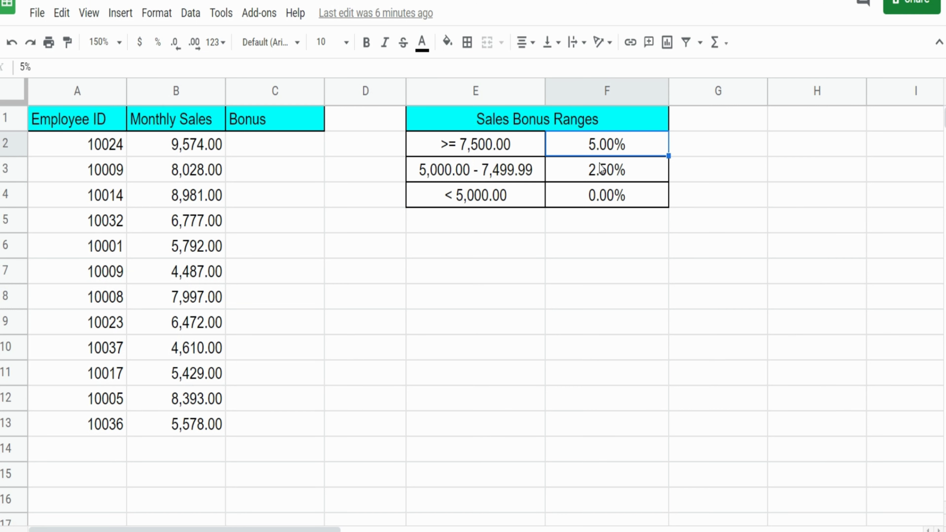
left_click(484, 172)
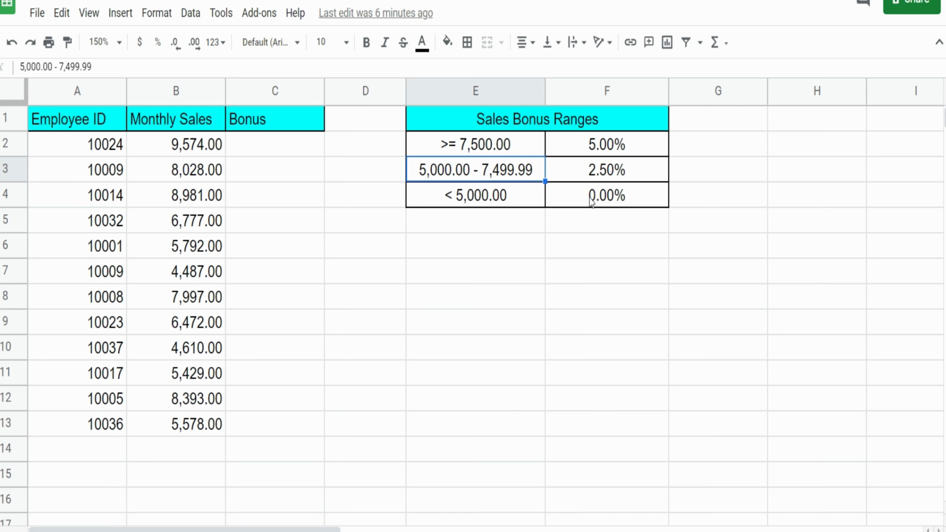
Step: Start an IFS formula in C2 with B2>=7500 returning $F$2
key("Up")
key("Left")
key("Left")
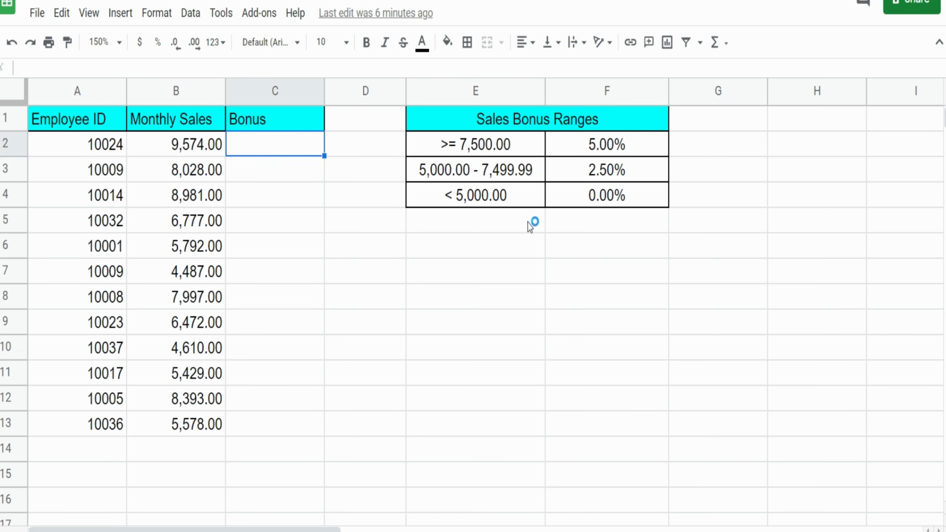
type("=IFs")
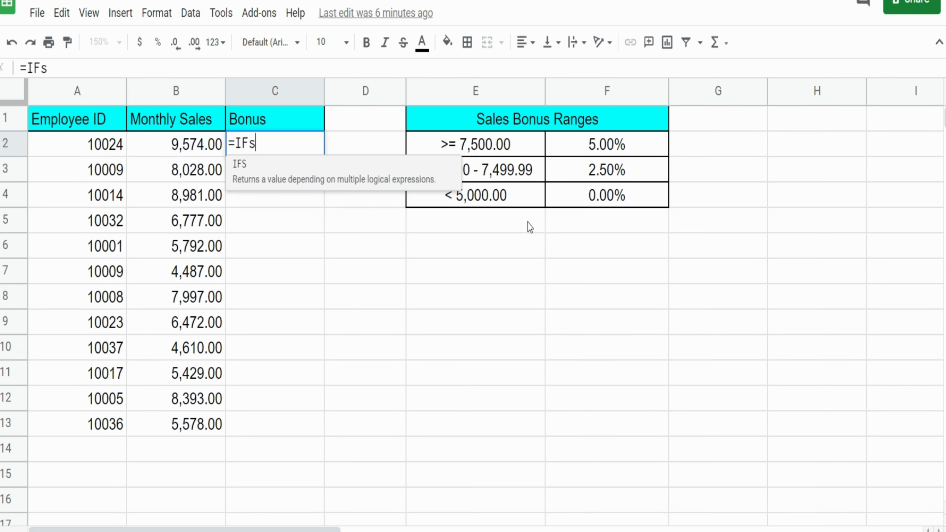
key("Tab")
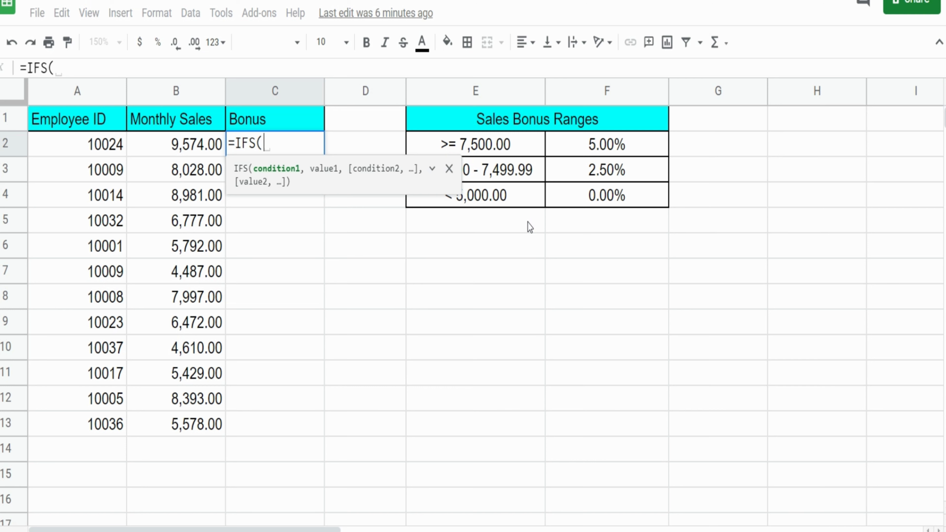
left_click(312, 184)
left_click(184, 145)
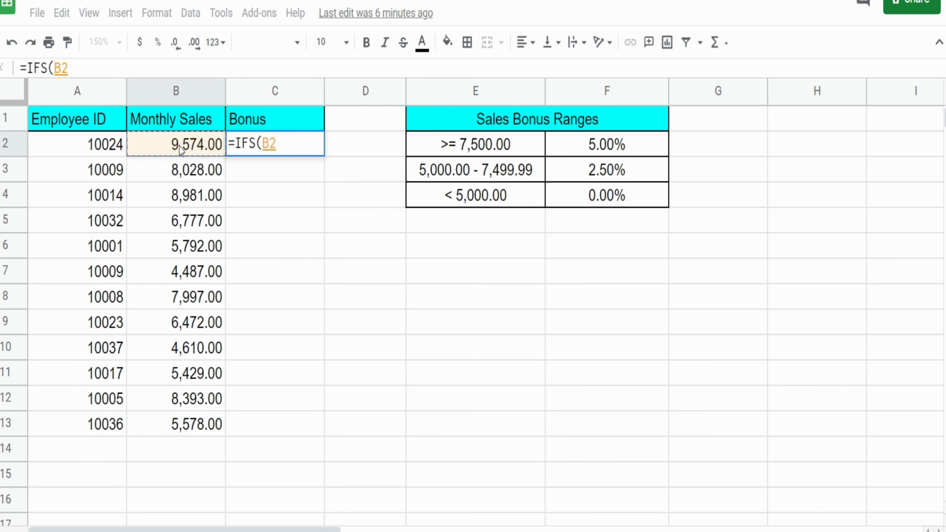
type(">")
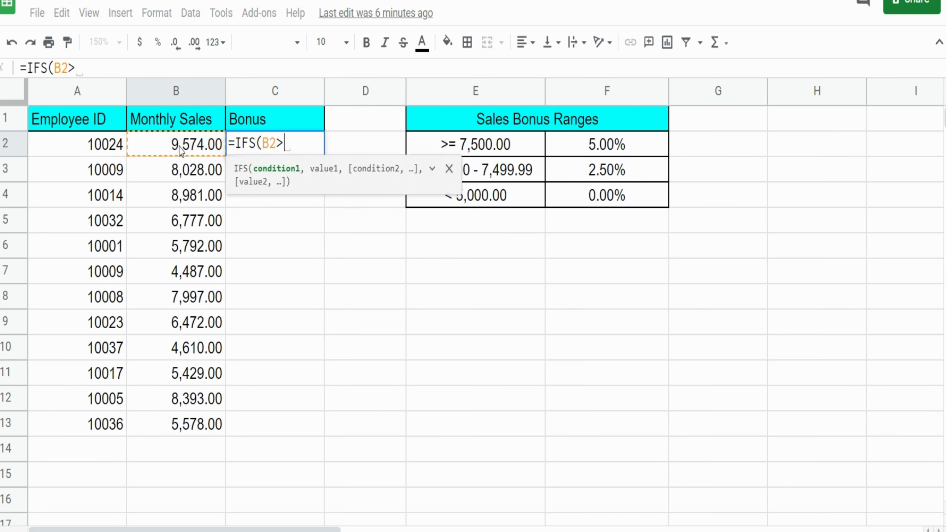
type("= 7")
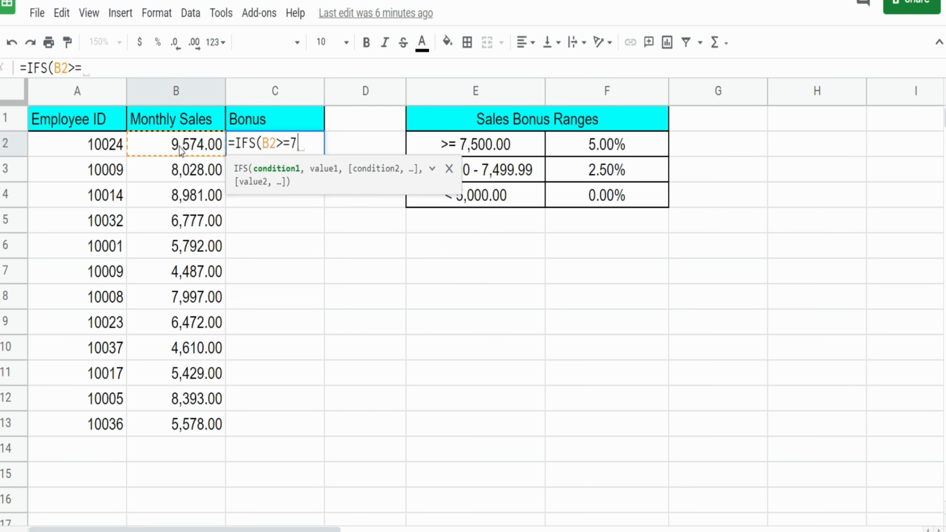
type("500,")
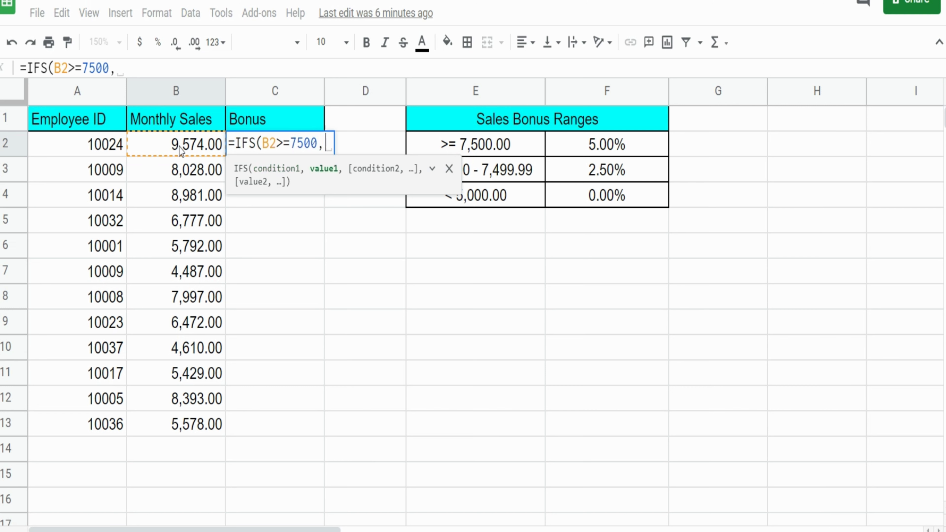
left_click(566, 145)
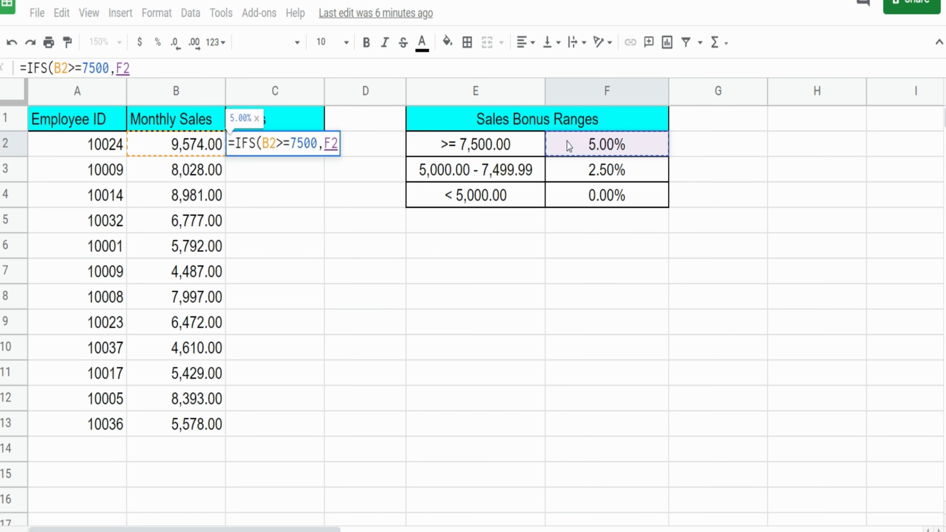
key("F4")
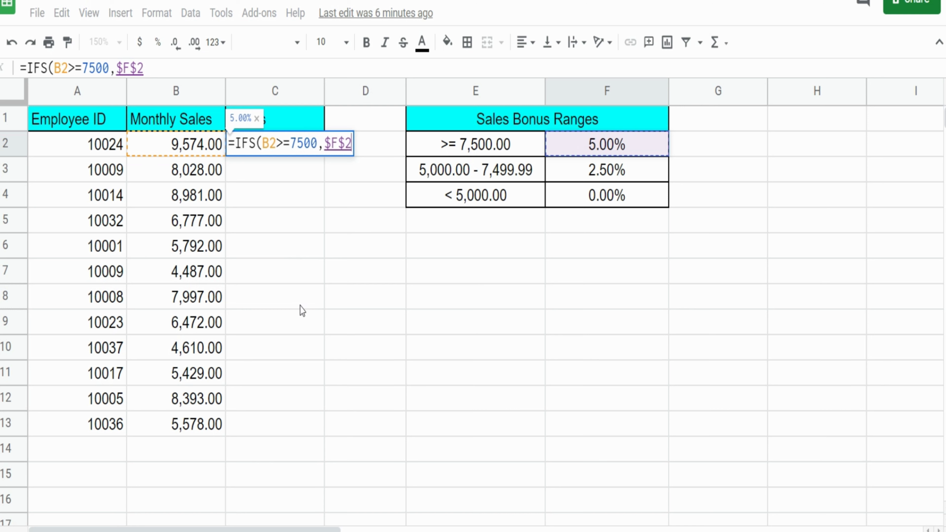
type(",")
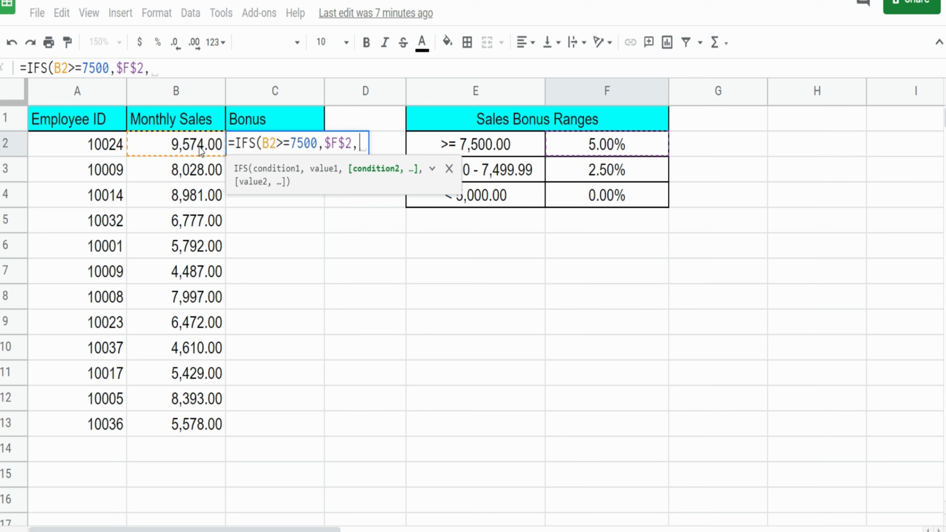
Step: Add conditions B2>=5000 returning $F$3 and B2<5000 returning $F$4
left_click(192, 140)
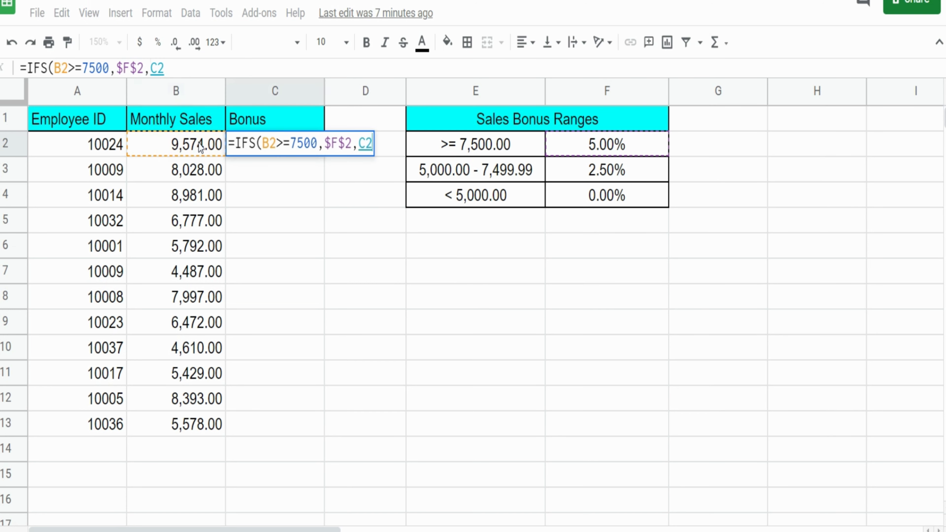
type("C")
key("BackSpace")
type("B2")
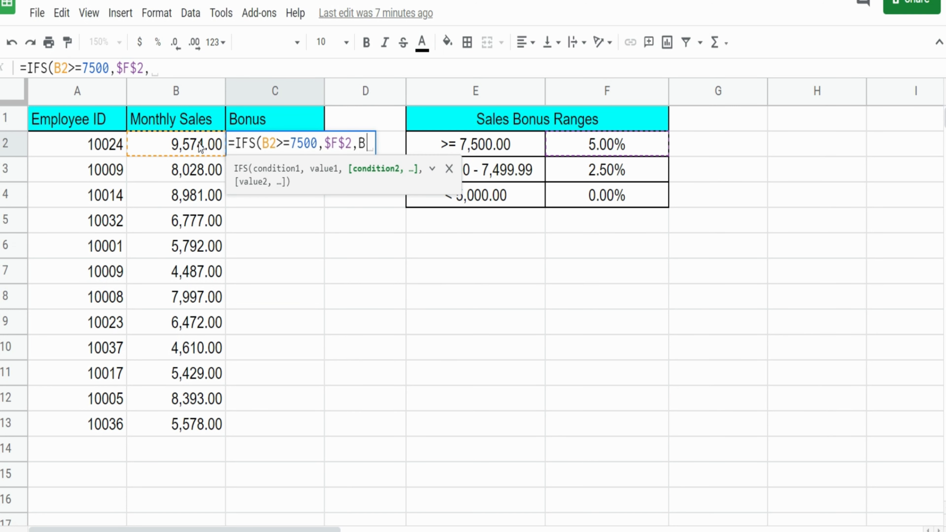
type(">=5")
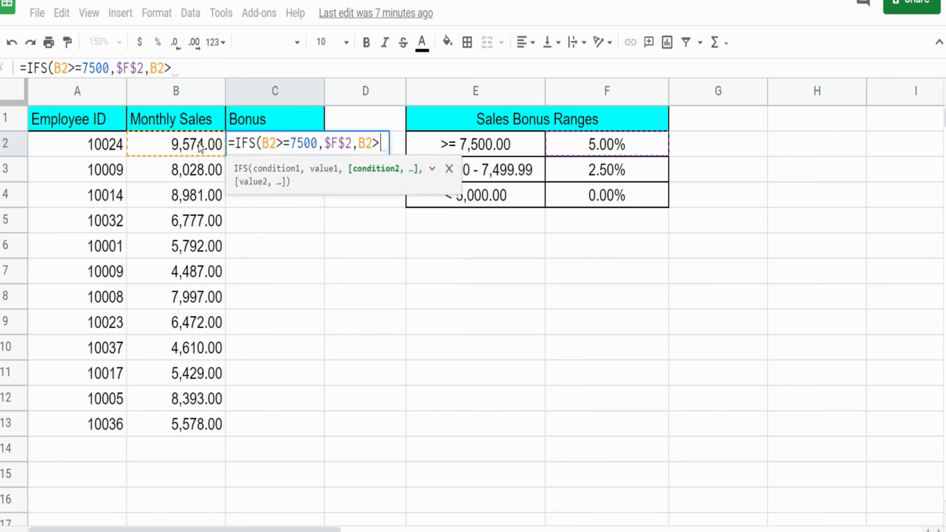
type("00")
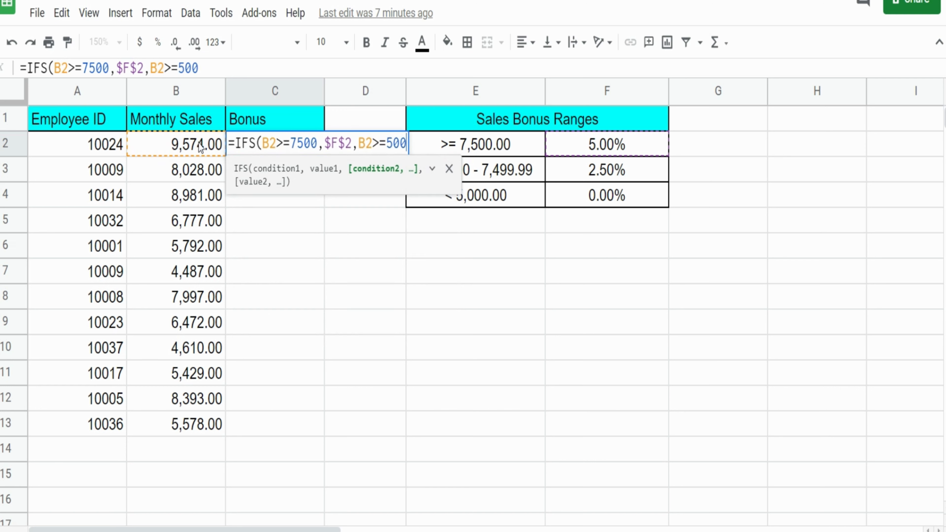
type("0,")
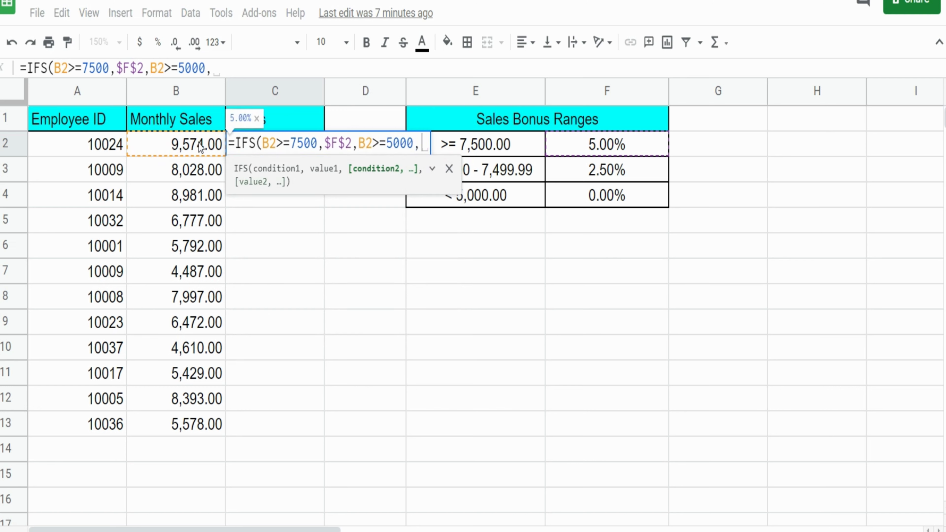
left_click(603, 178)
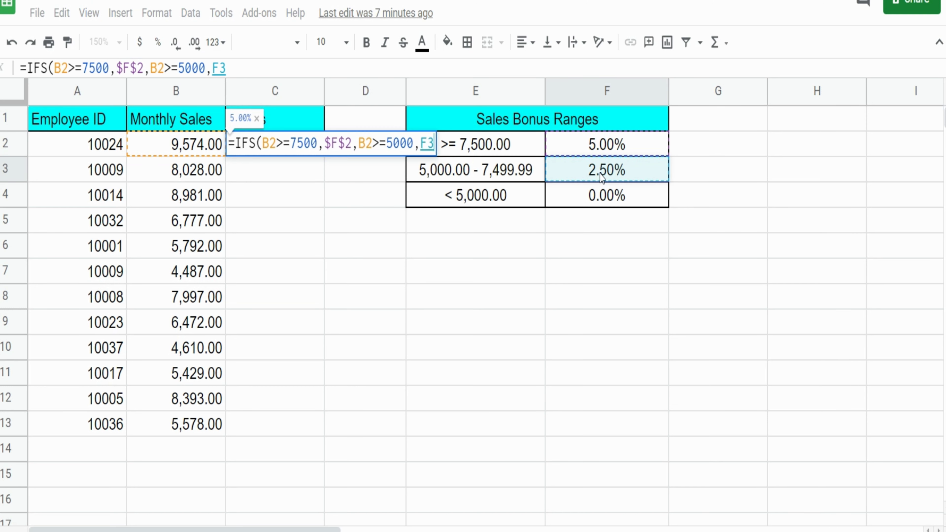
key("F4")
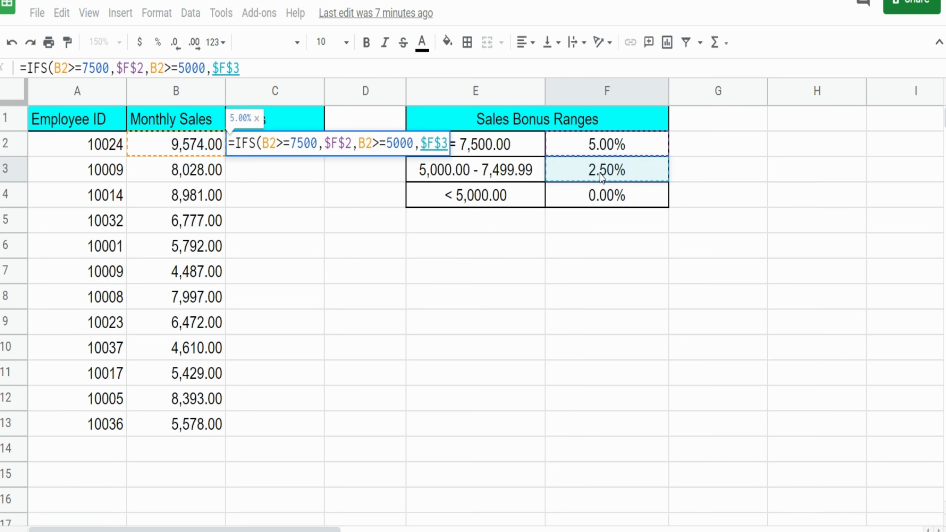
type(", ")
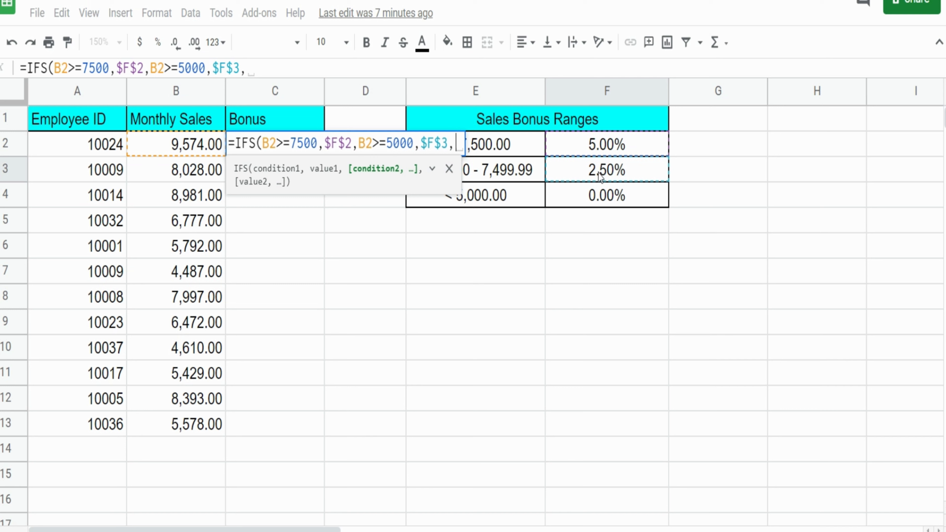
type("B2")
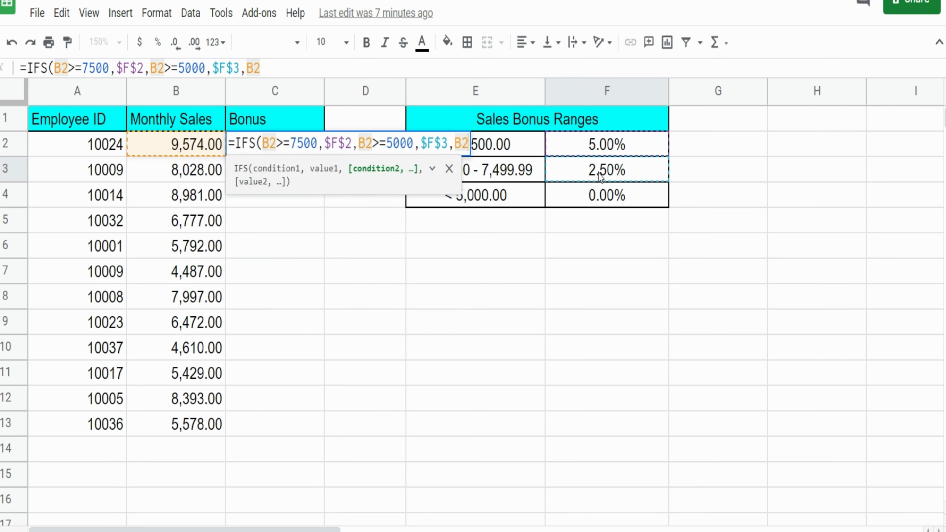
type("<5000")
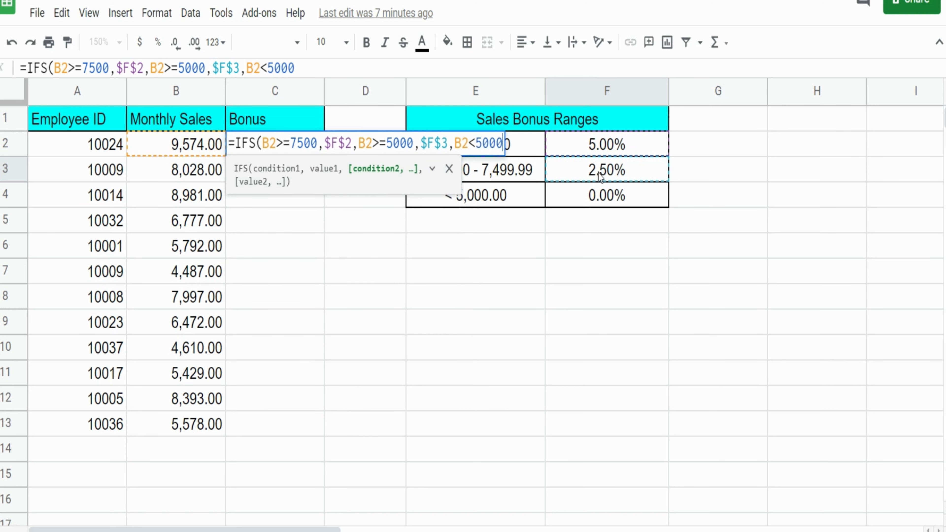
type(",")
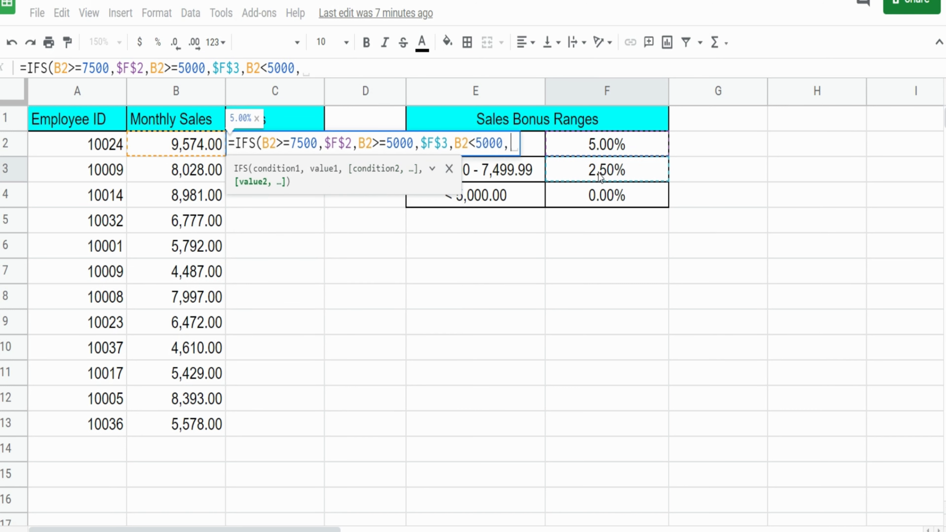
left_click(612, 204)
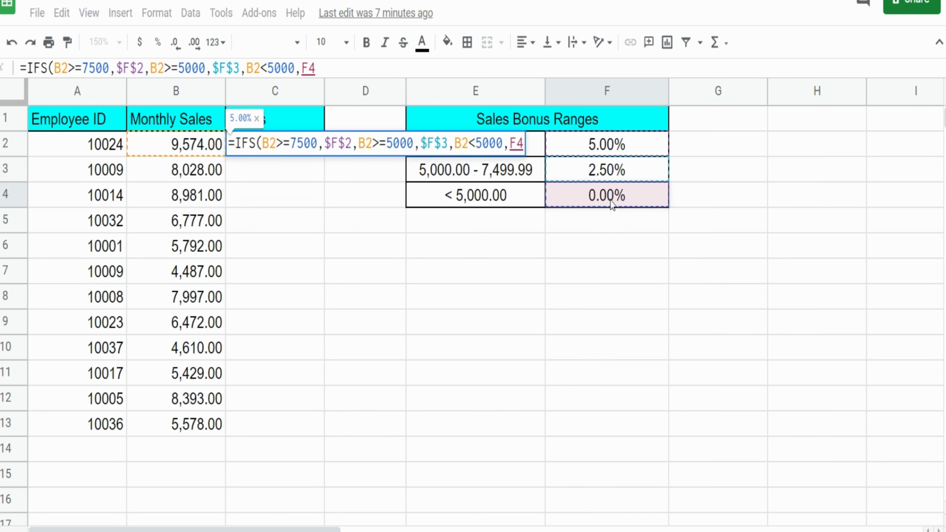
key("F4")
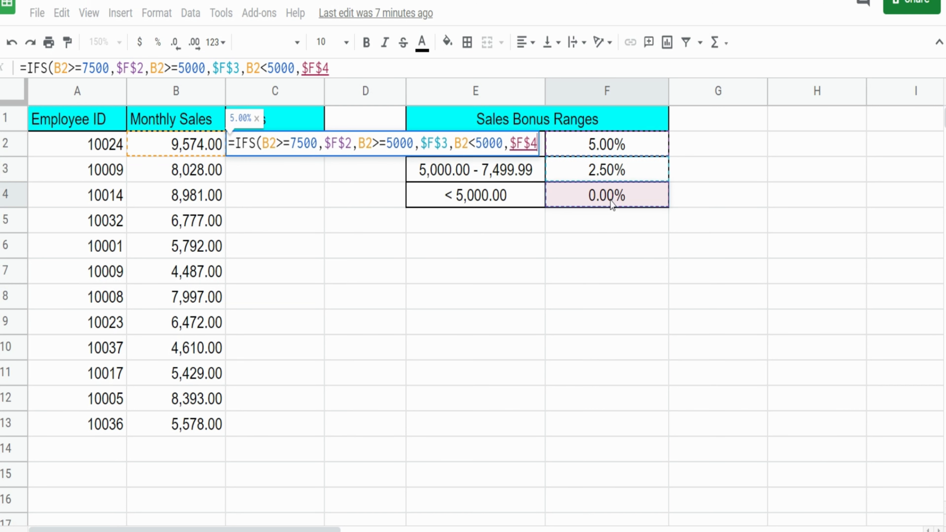
Step: Finish the IFS formula in C2 and fill it down to C13
type(")")
key("Return")
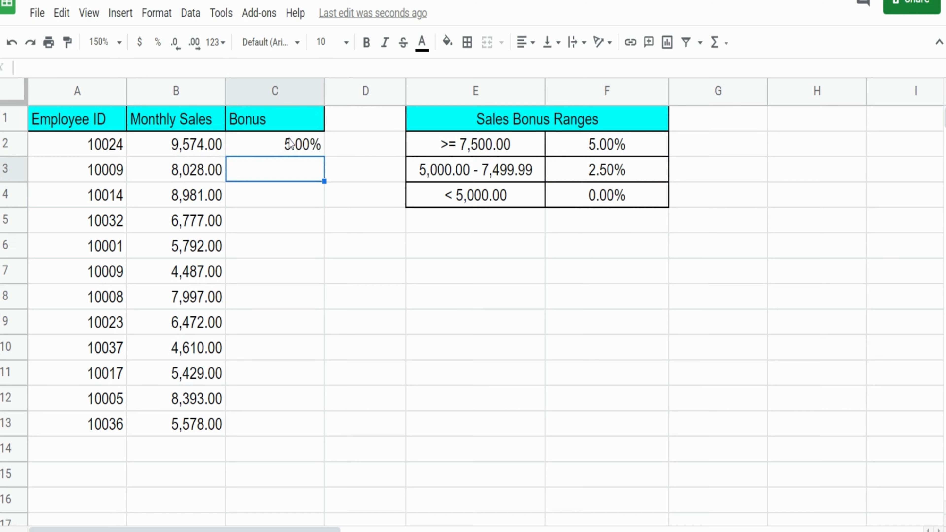
left_click(292, 145)
double_click(323, 156)
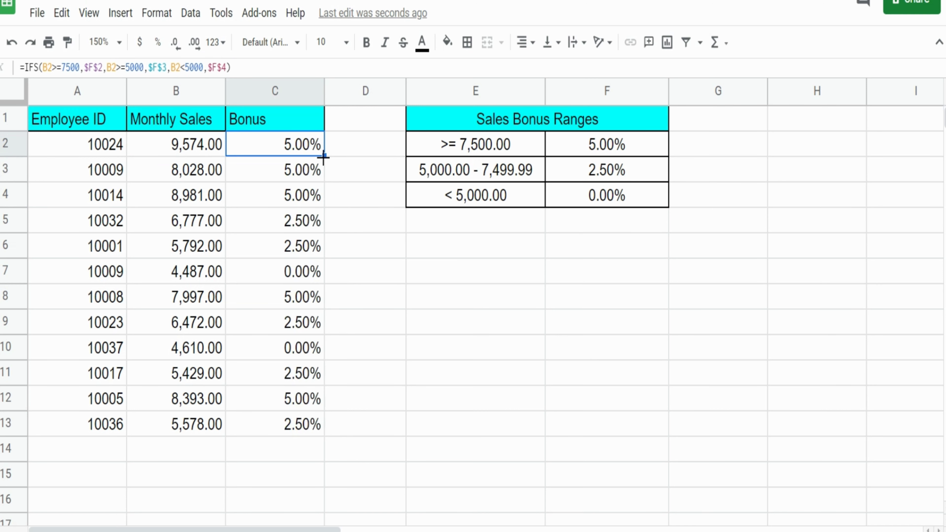
left_click(350, 246)
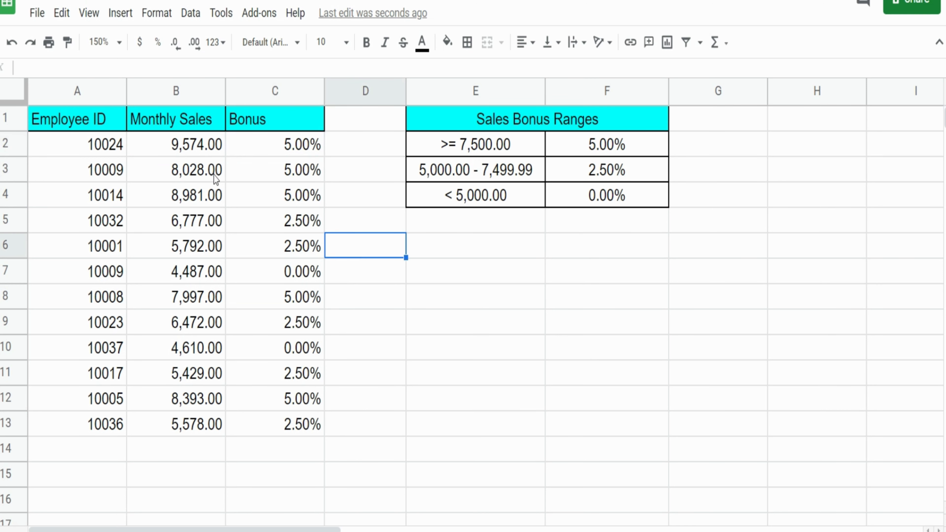
Step: Spot-check bonuses: 2.50% for 6,777.00 sales and 0.00% in rows 7 and 10
mouse_move(206, 151)
left_mouse_down()
mouse_move(210, 201)
mouse_move(259, 201)
left_mouse_up()
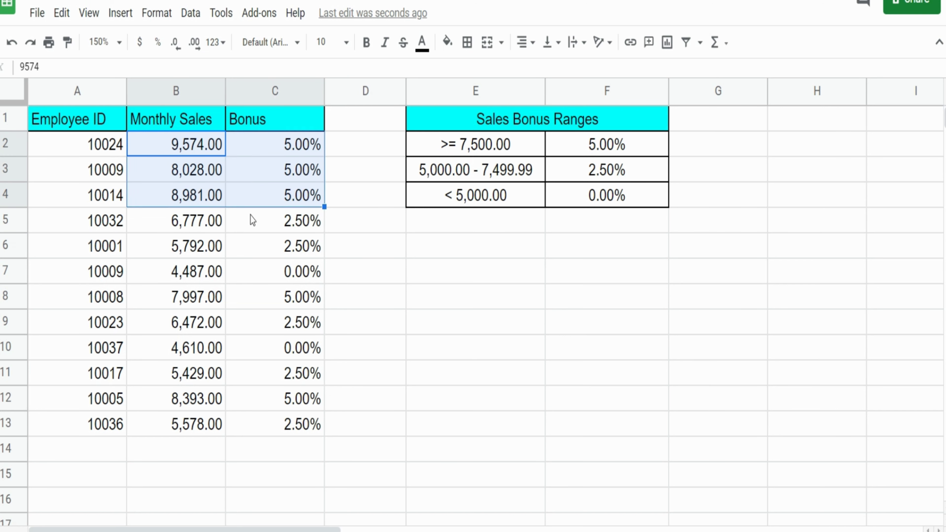
left_click(208, 230)
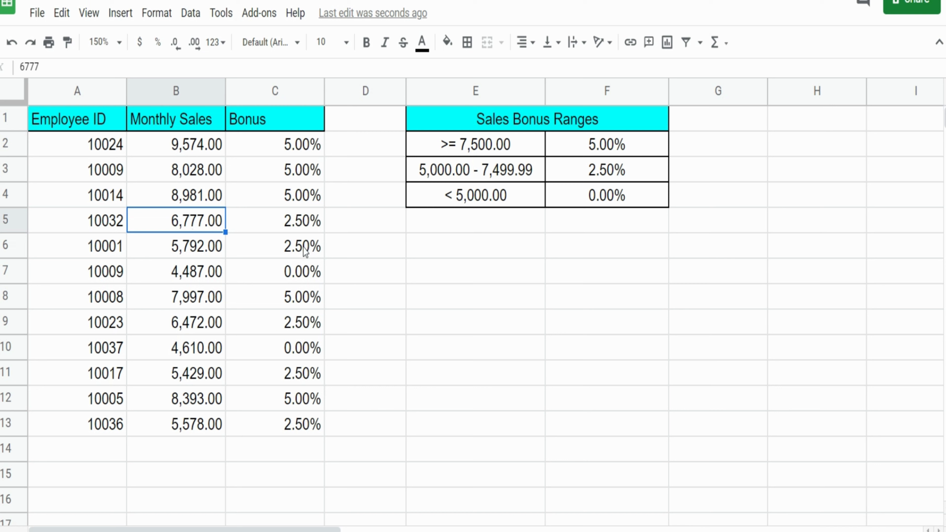
left_click_drag(214, 353, 283, 348)
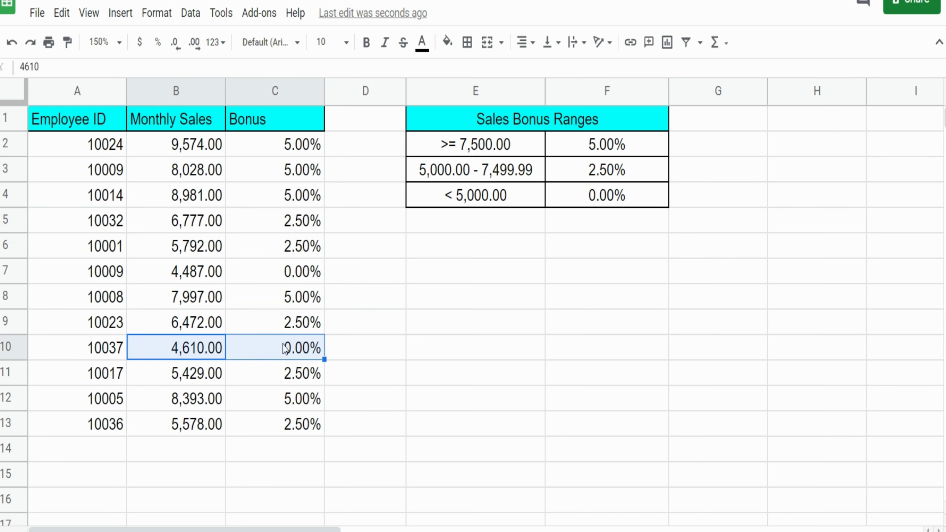
left_click_drag(210, 282, 305, 280)
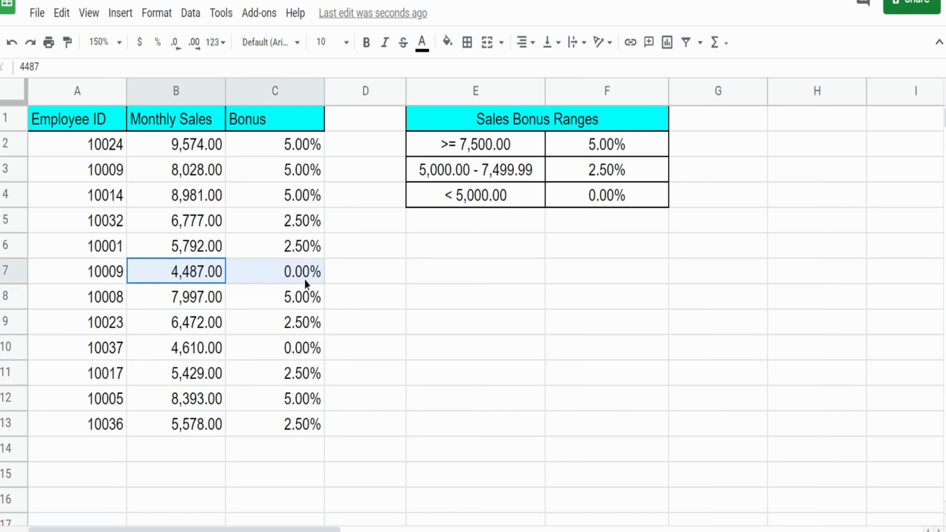
left_click(372, 276)
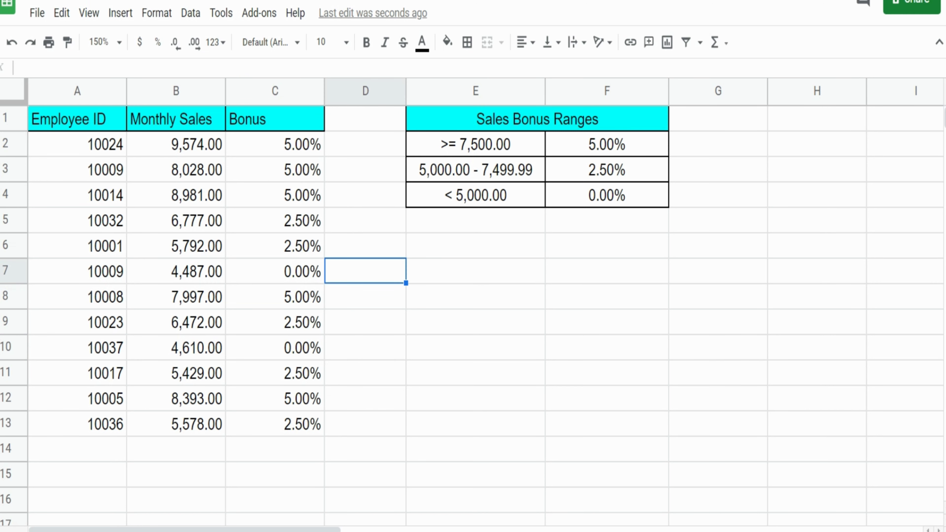